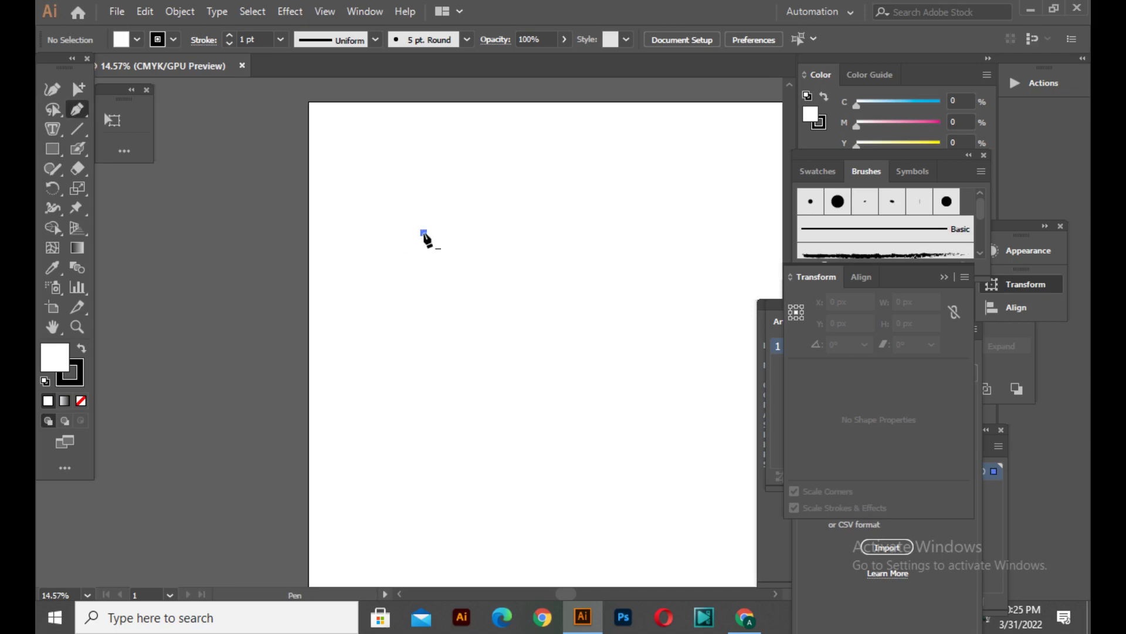
Step: Draw a closed tapered trapezoid cup outline with the Pen tool
click(460, 372)
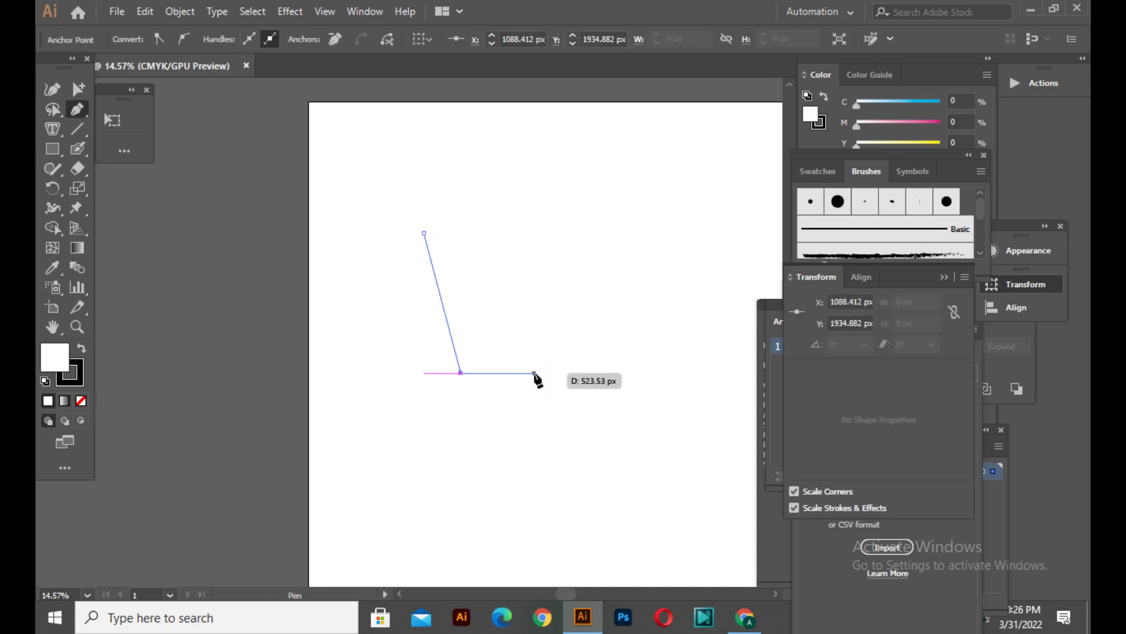
click(536, 373)
click(565, 232)
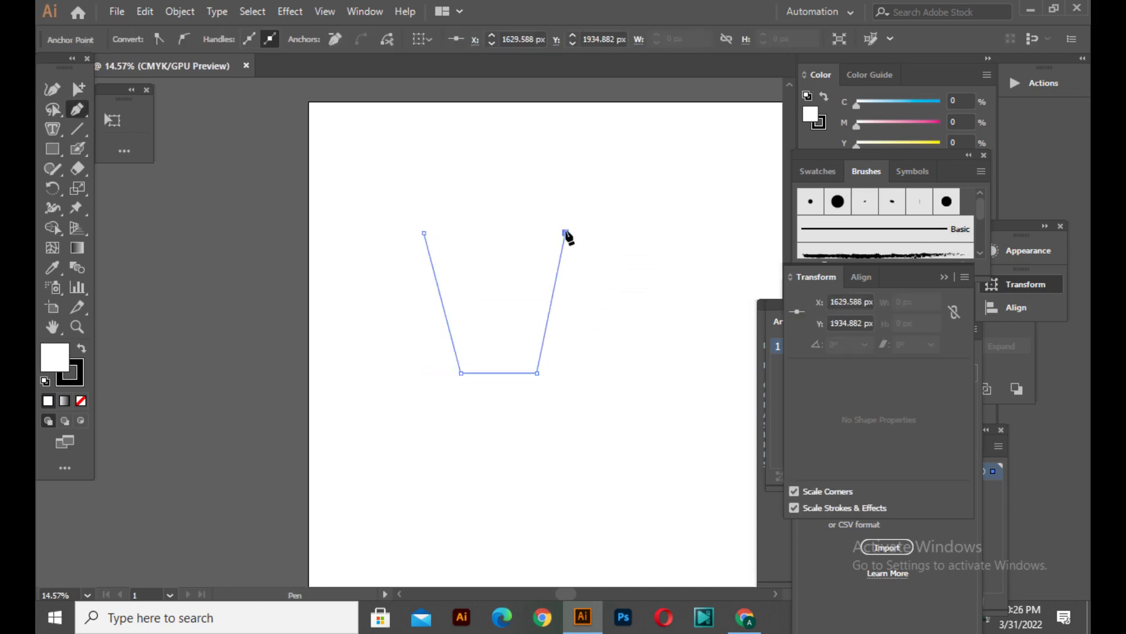
click(424, 233)
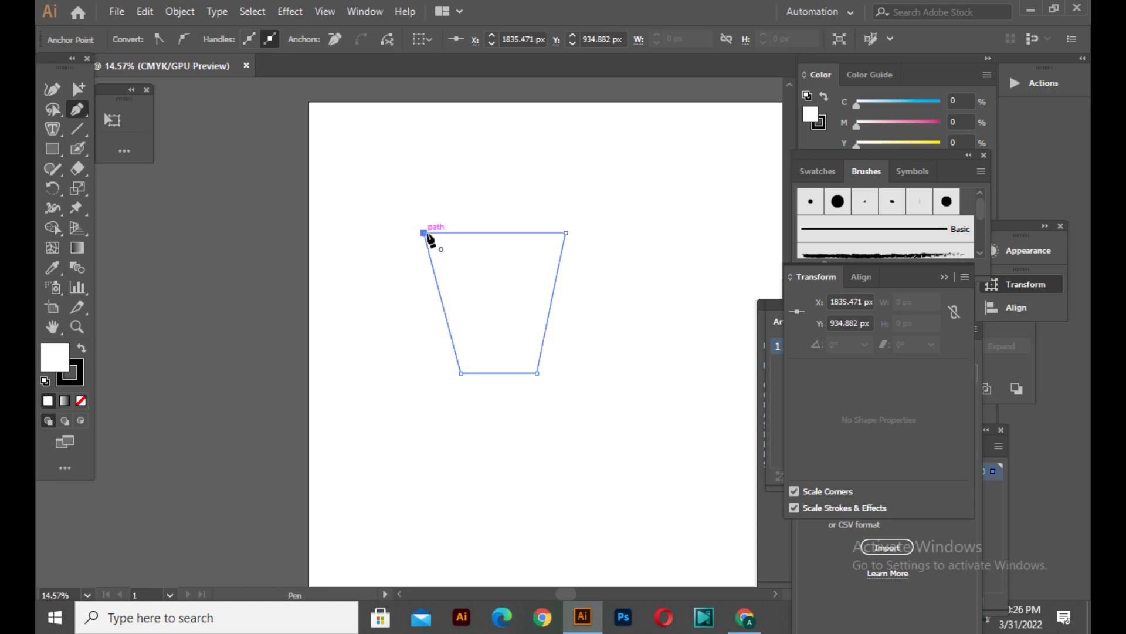
Step: Draw a smaller closed liquid shape inside the cup's lower part
click(444, 286)
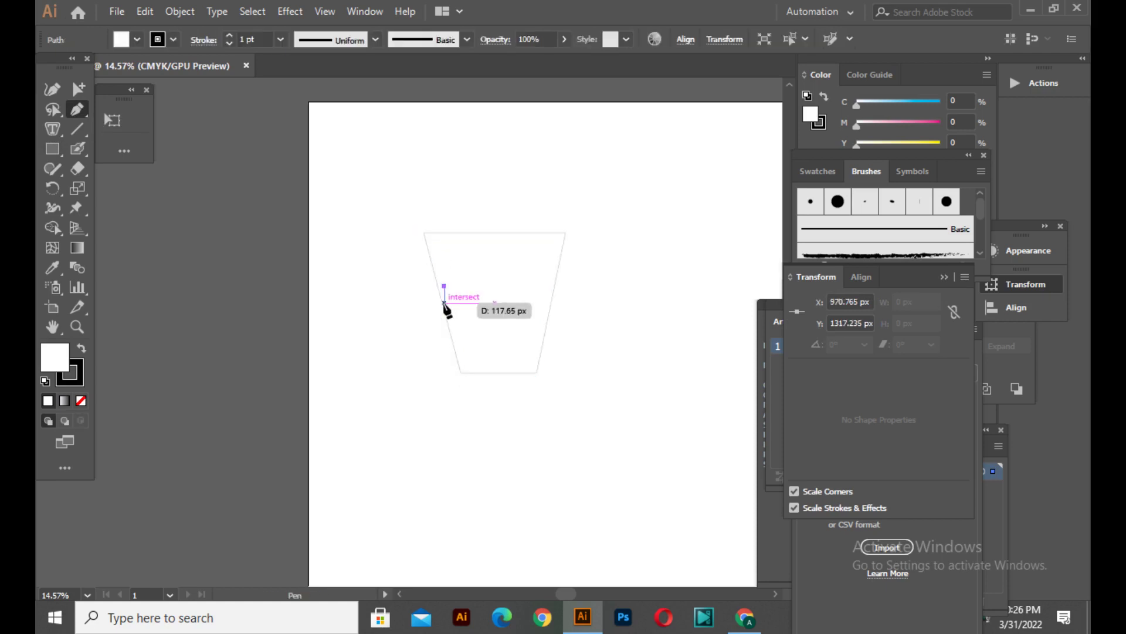
click(466, 364)
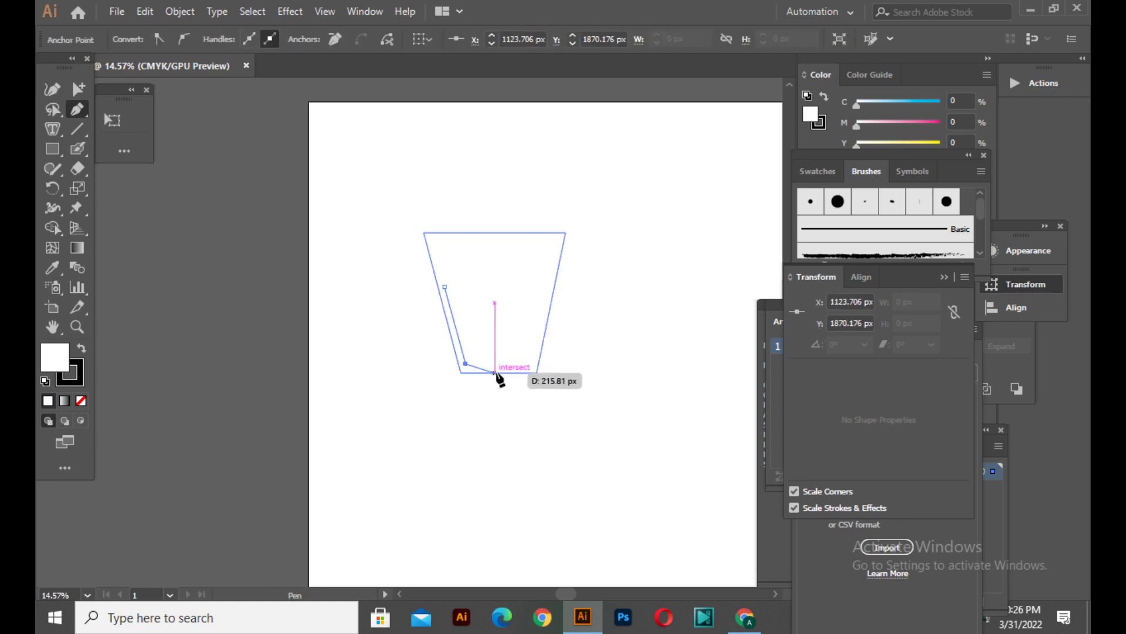
click(532, 365)
click(547, 289)
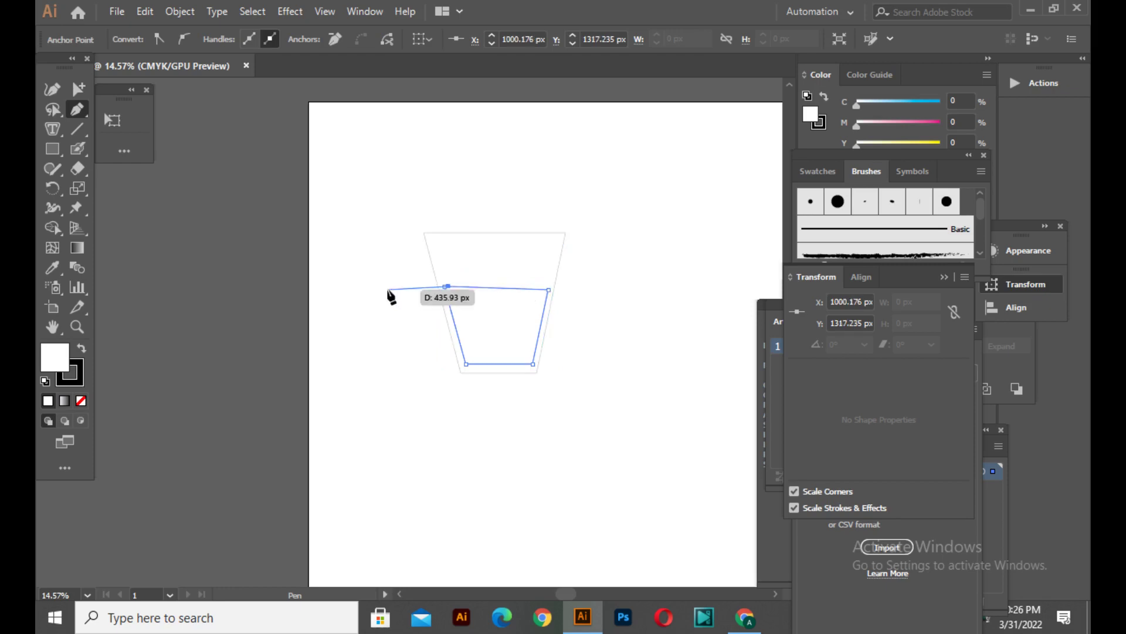
click(445, 287)
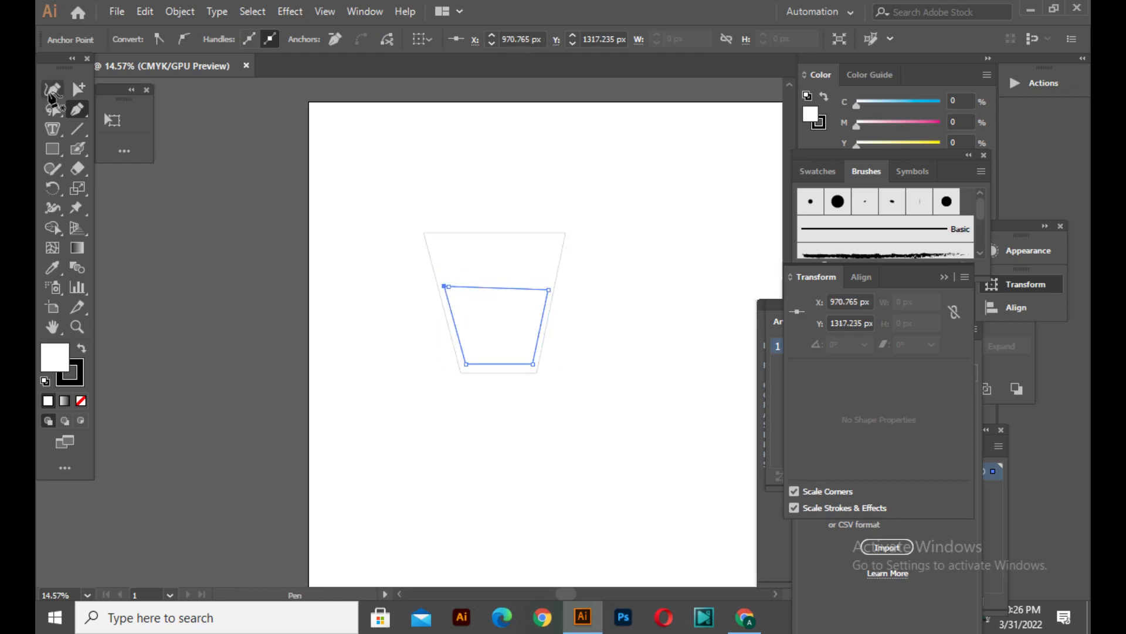
Step: Bend the liquid shape's top edge into a wave and remove its outline
click(52, 91)
drag(468, 288, 468, 300)
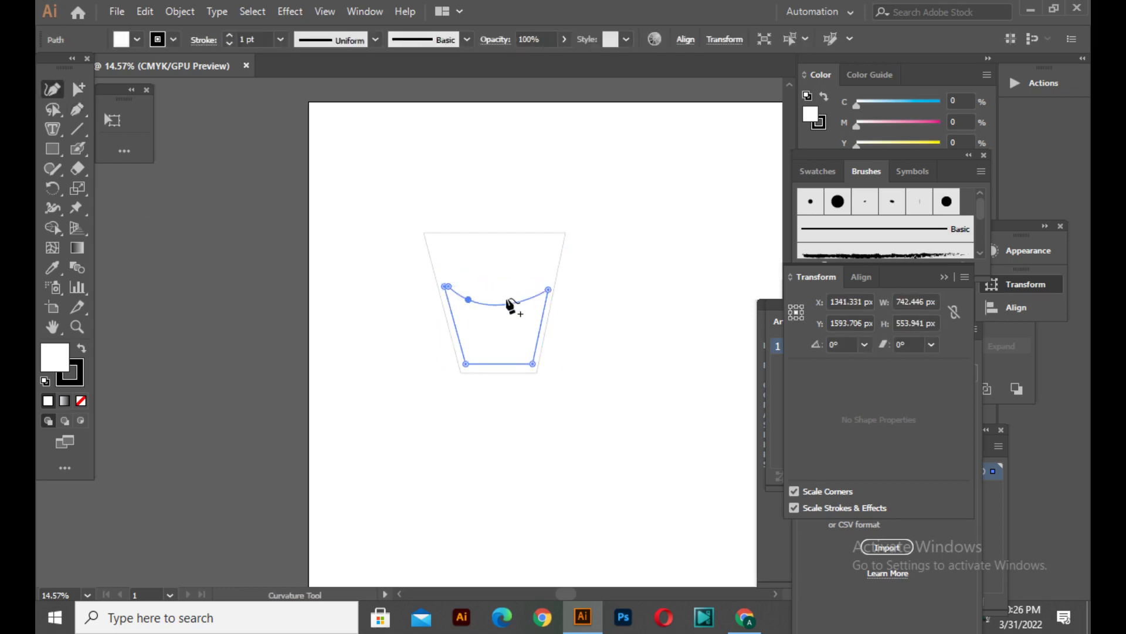
click(50, 112)
click(561, 298)
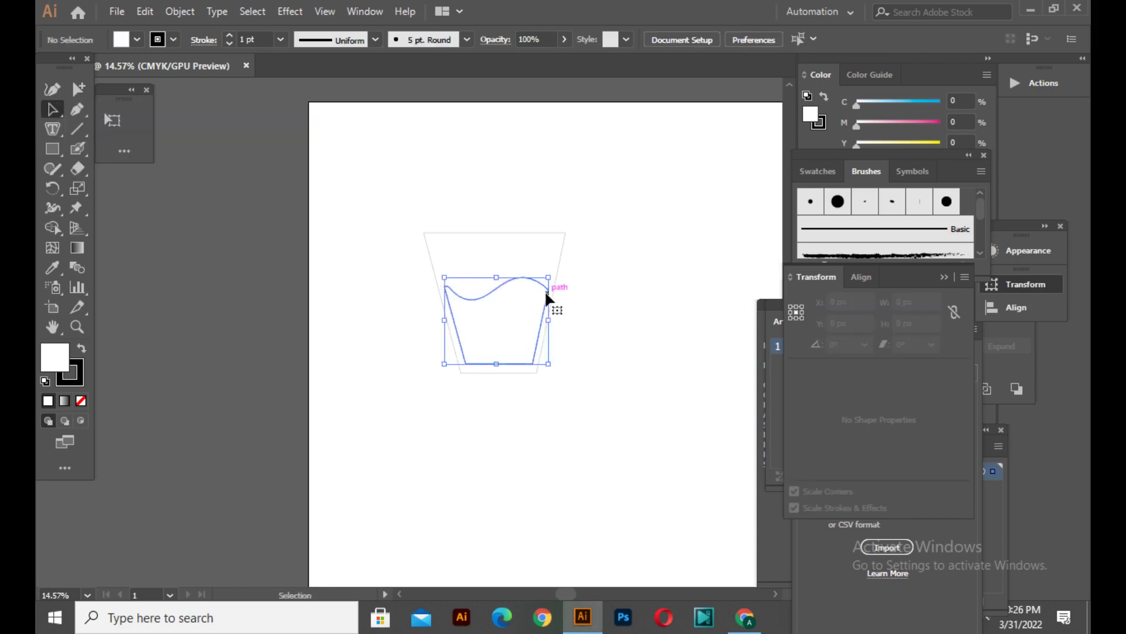
click(547, 299)
click(158, 40)
click(42, 65)
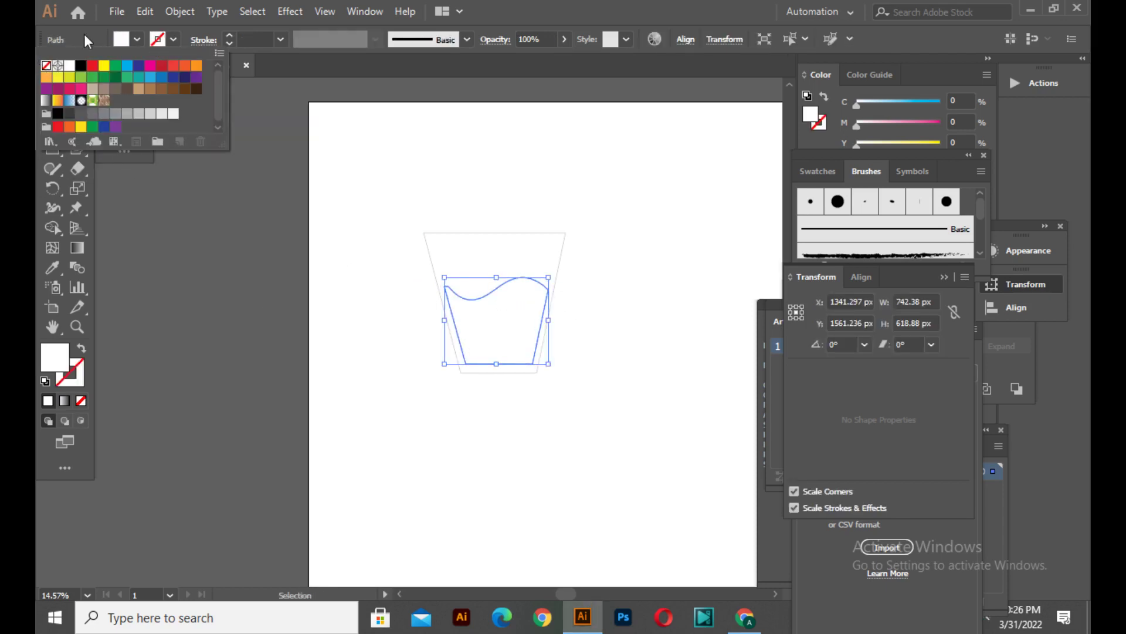
Step: Fill the liquid shape with a light pink chosen in the Color Picker
click(122, 40)
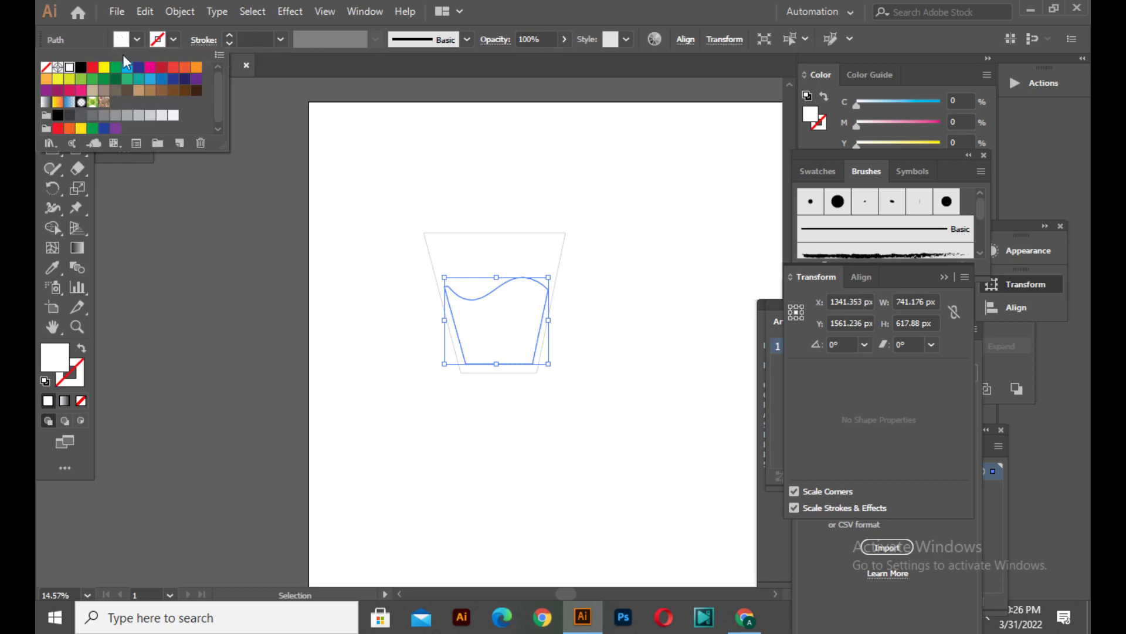
click(173, 67)
click(126, 219)
double_click(56, 356)
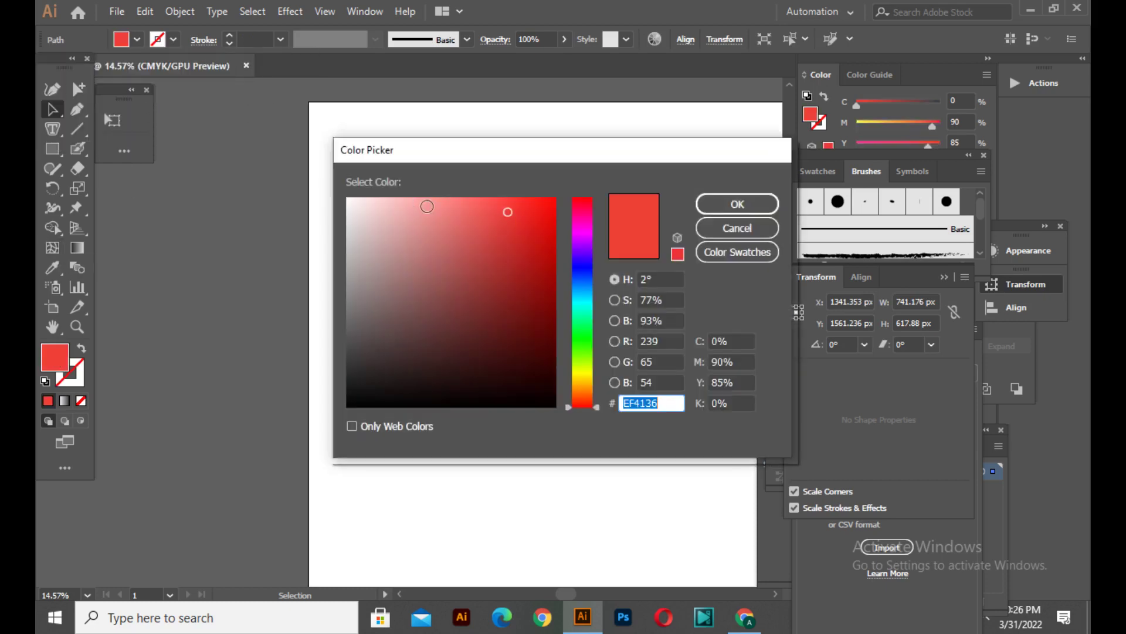
click(452, 201)
click(737, 203)
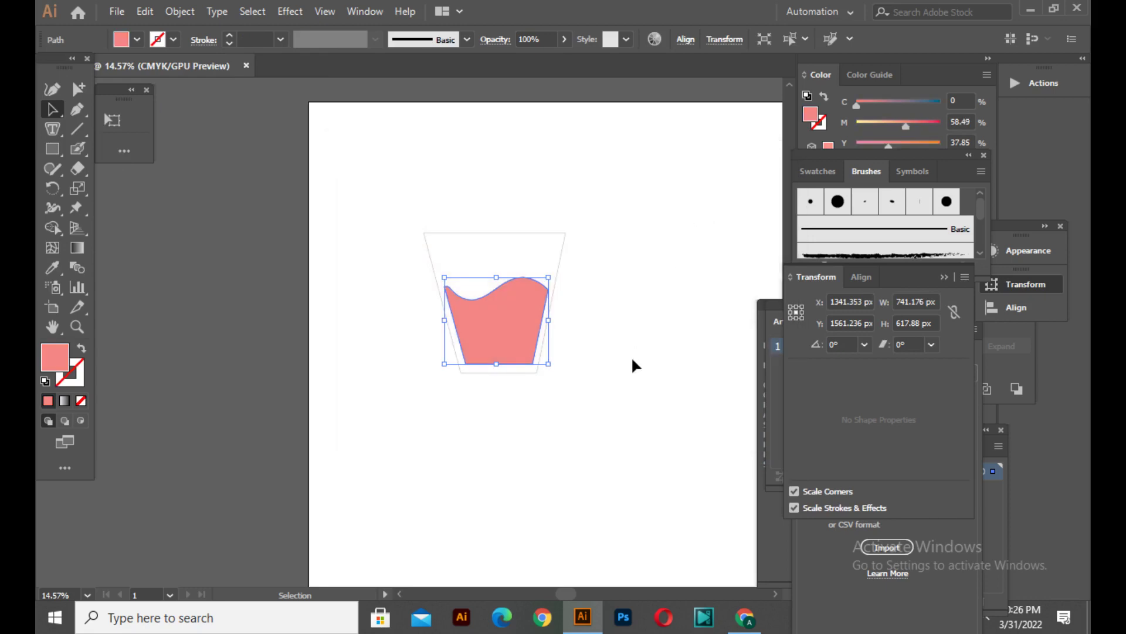
click(633, 360)
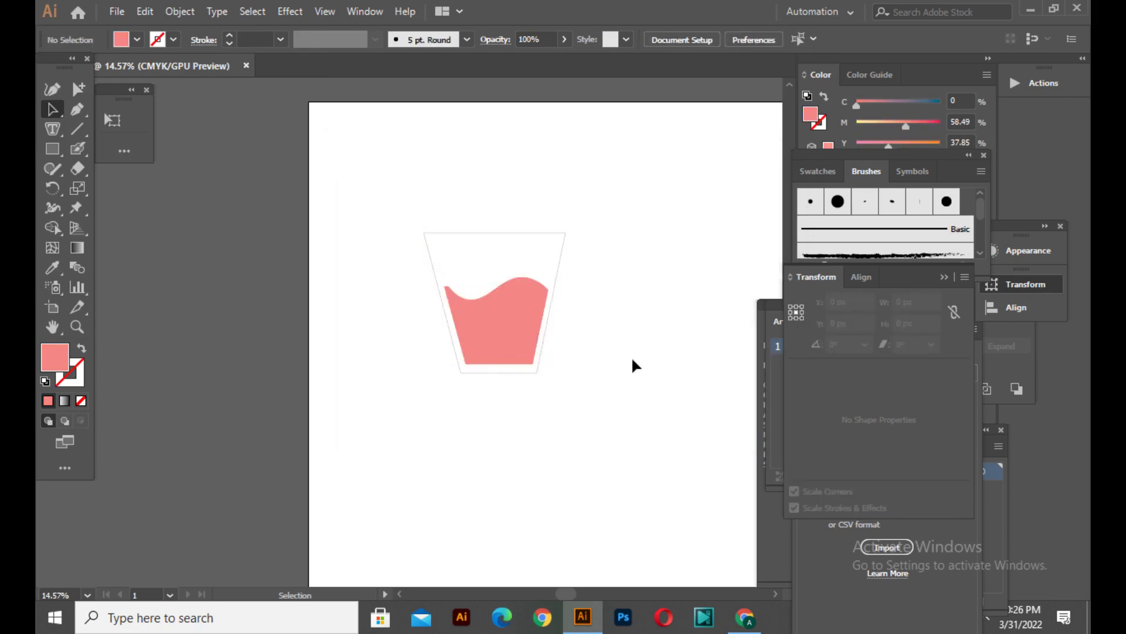
click(566, 244)
Step: Set the cup outline's stroke weight to 18 pt
click(173, 39)
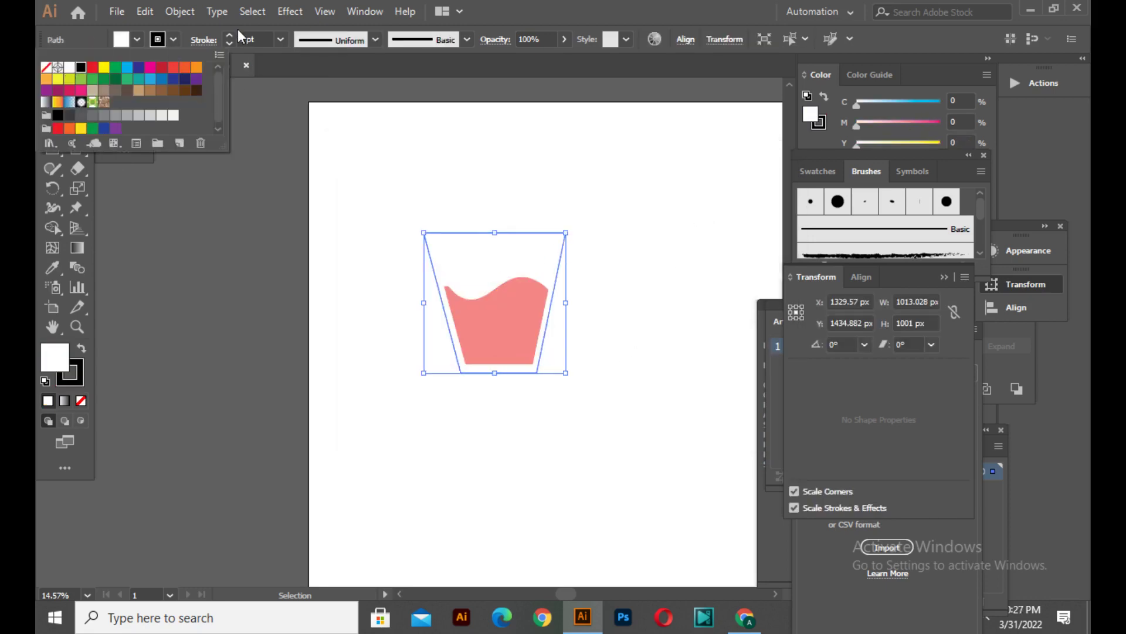
click(281, 39)
click(315, 384)
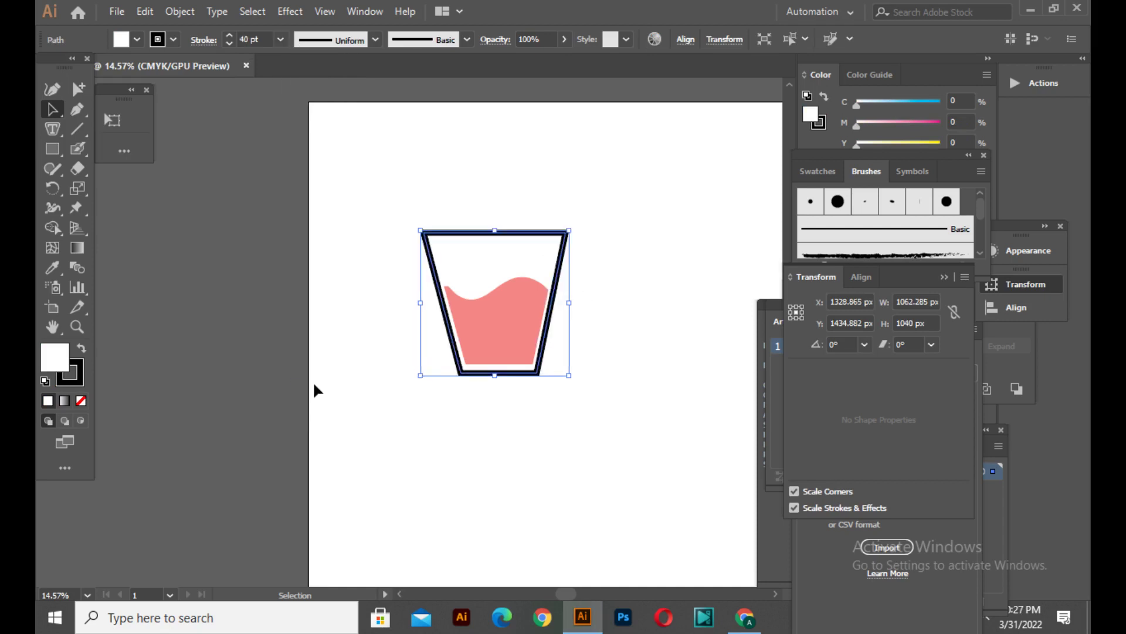
click(281, 39)
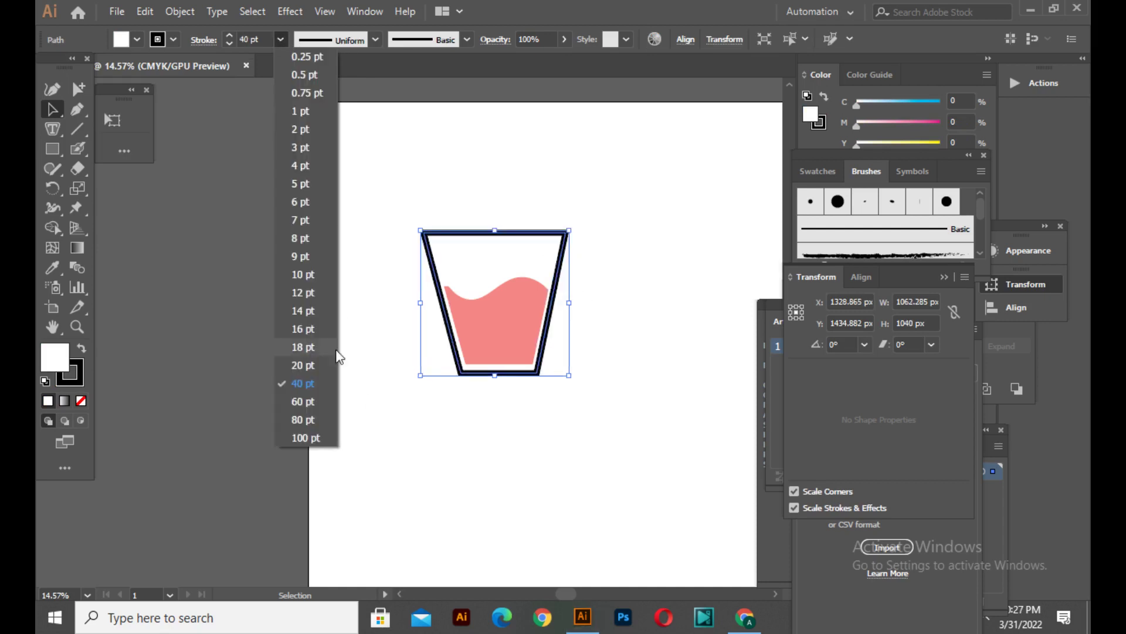
click(333, 352)
click(350, 210)
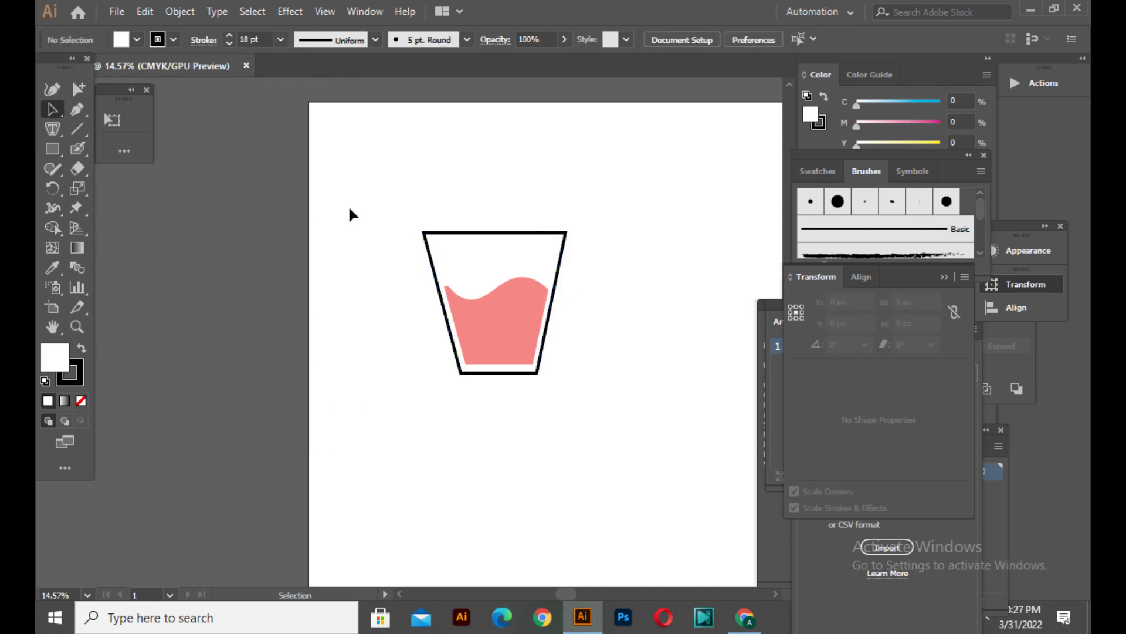
Step: Draw a thin tall highlight bar over the liquid's right side with no outline
click(52, 147)
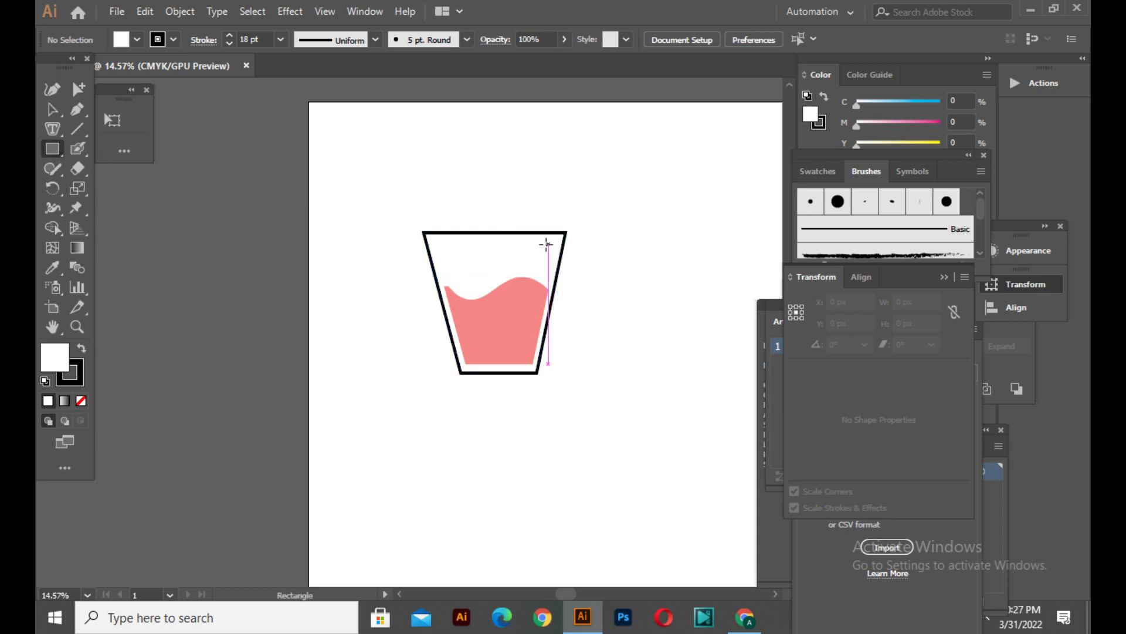
drag(529, 246, 538, 314)
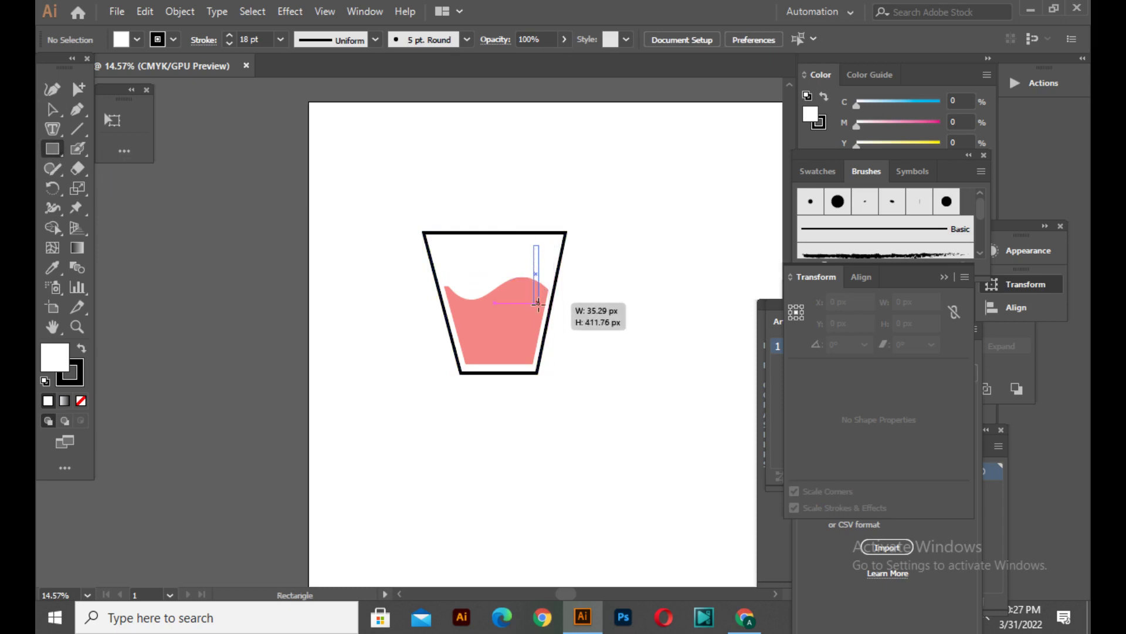
click(50, 108)
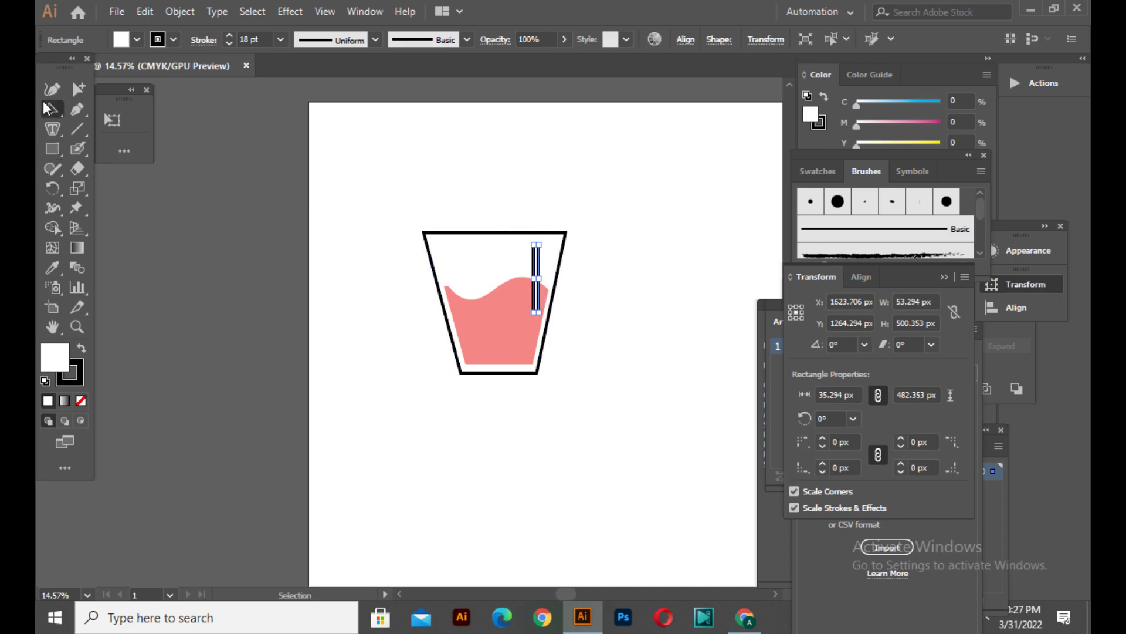
click(154, 41)
click(39, 70)
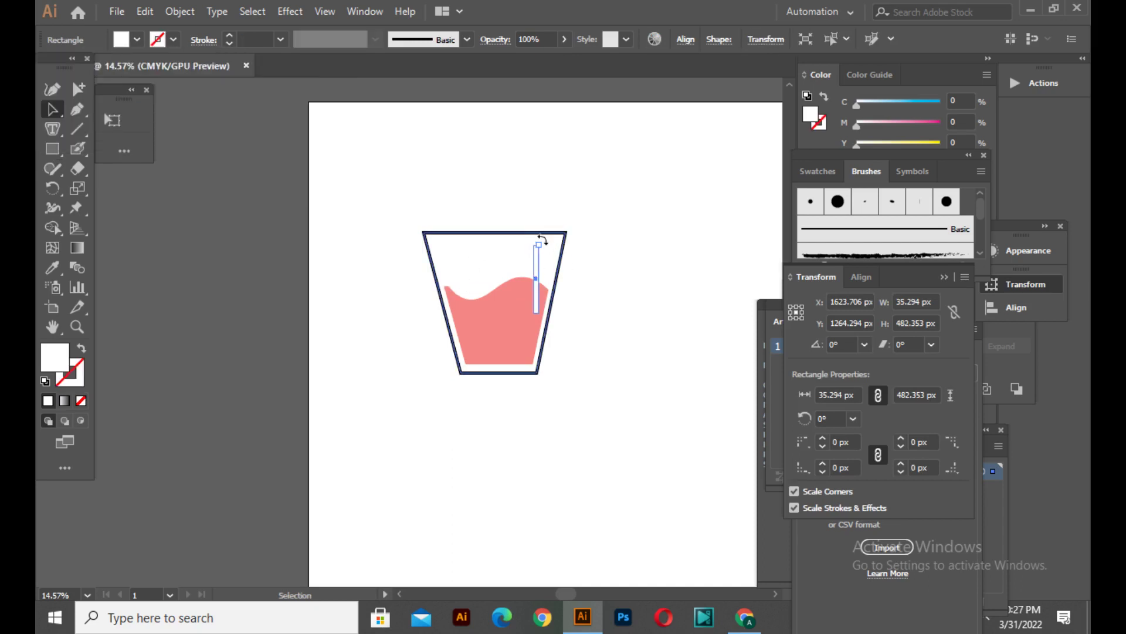
click(629, 265)
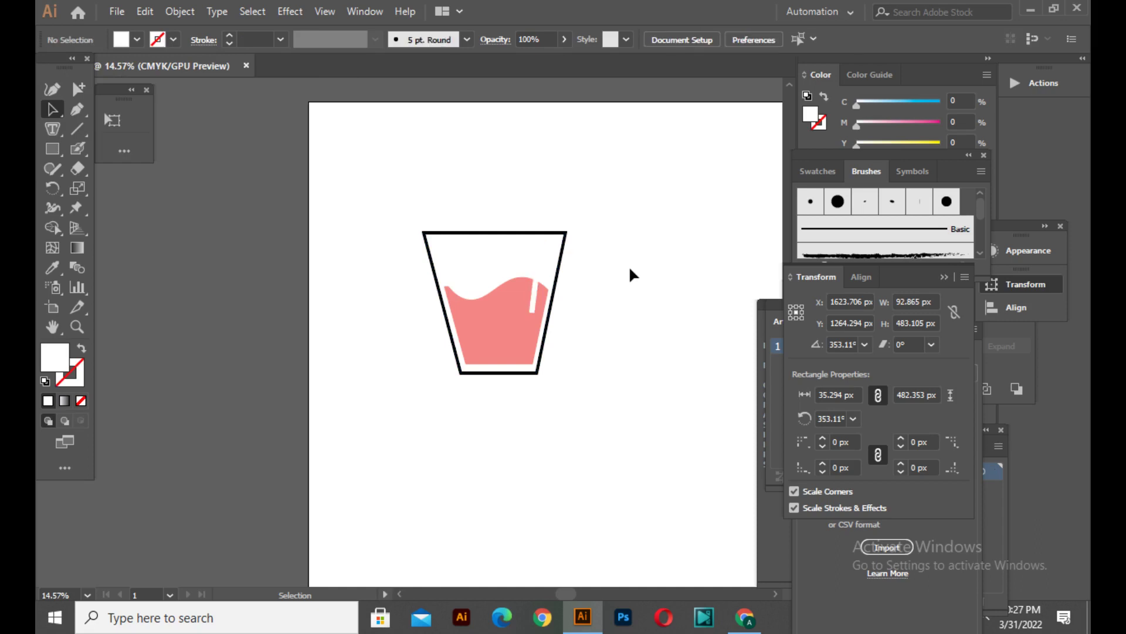
click(509, 234)
Step: Fill the cup with a light blue picked in the Color Picker
click(129, 39)
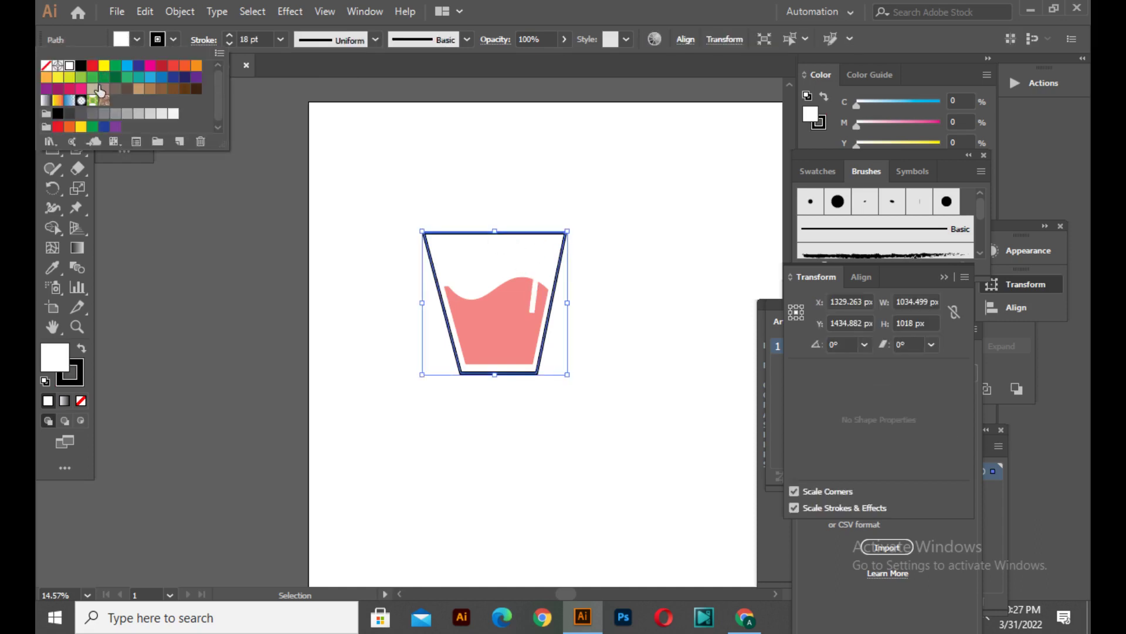
click(142, 82)
click(545, 479)
click(513, 360)
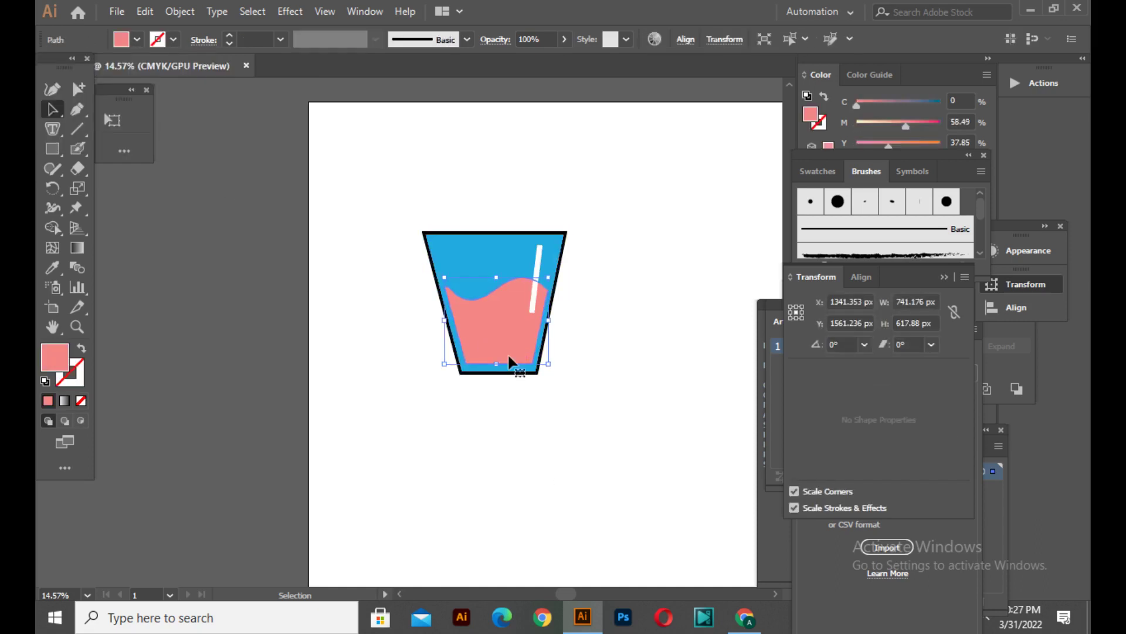
click(494, 251)
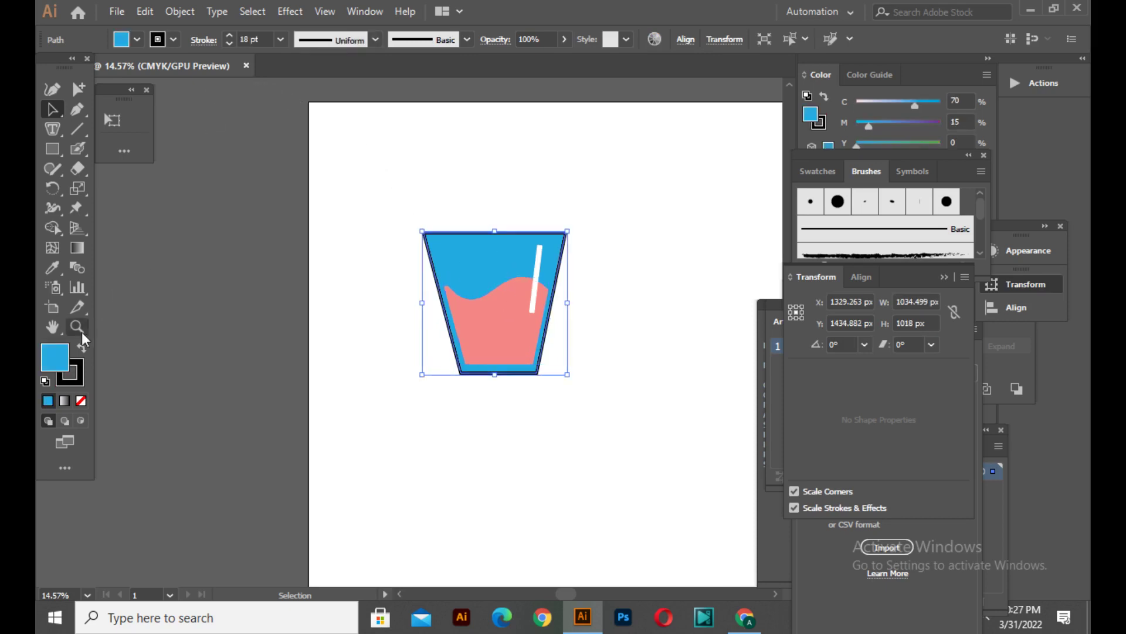
double_click(63, 363)
click(397, 205)
click(762, 207)
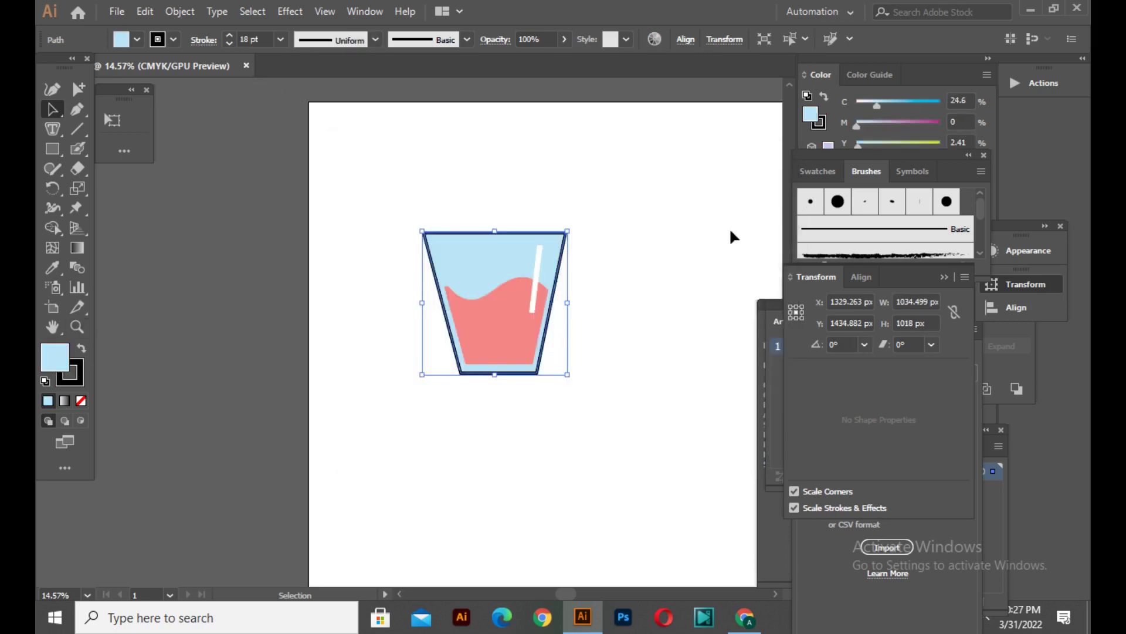
click(628, 311)
Step: Give the cup outline round stroke caps
click(558, 238)
click(196, 40)
click(121, 86)
click(572, 215)
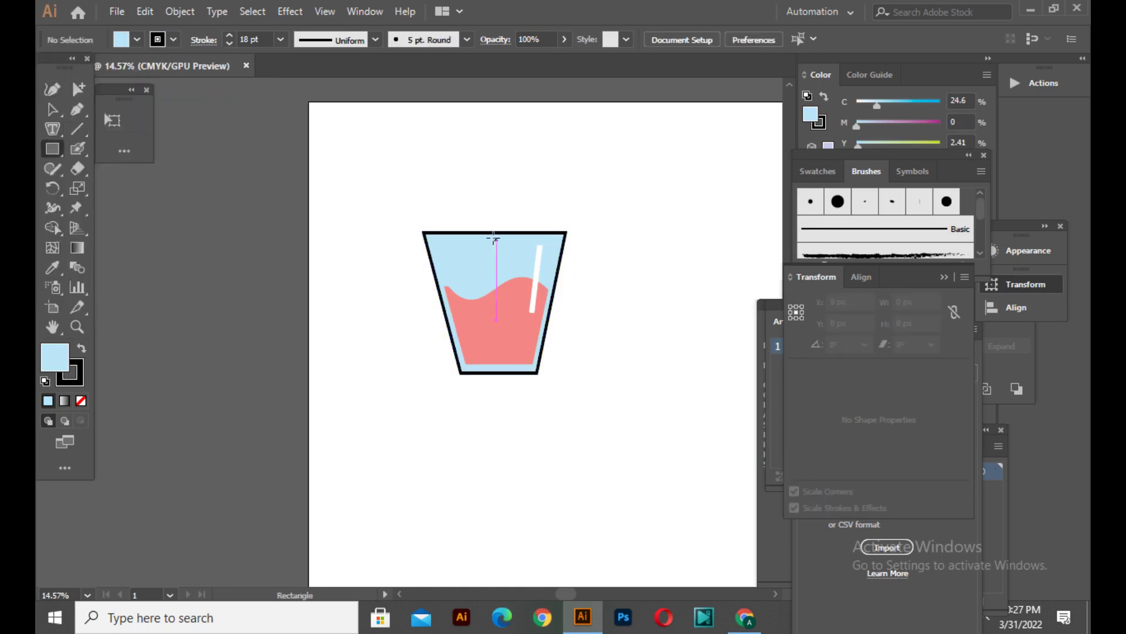
Step: Draw a rim rectangle across the cup's top and round its corners
drag(422, 207, 566, 227)
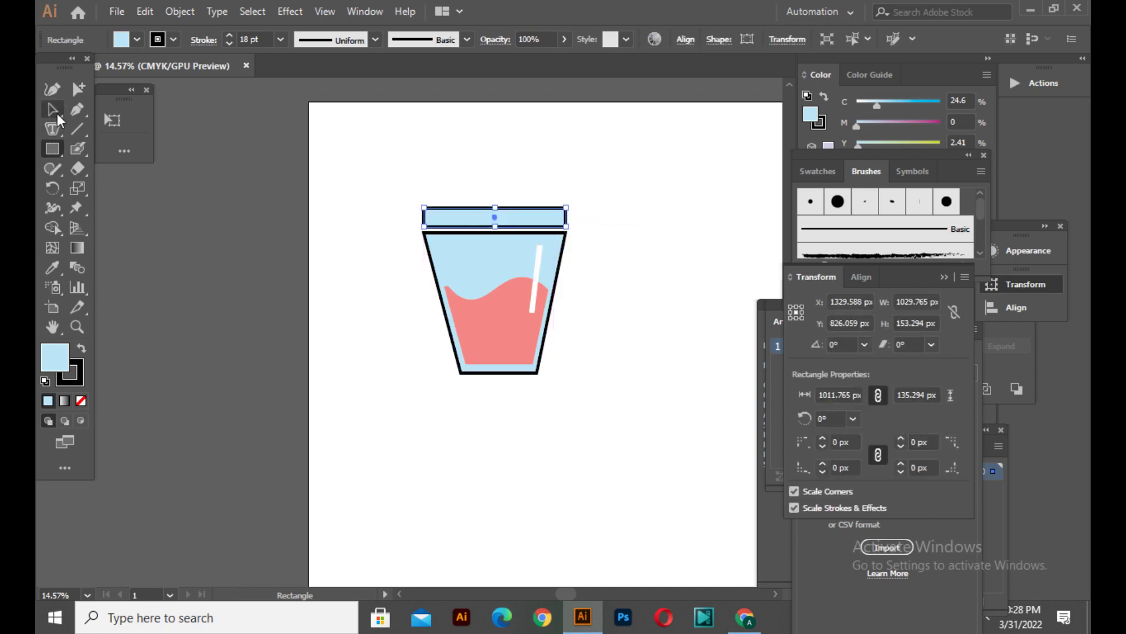
click(52, 110)
key(a)
drag(438, 221, 446, 222)
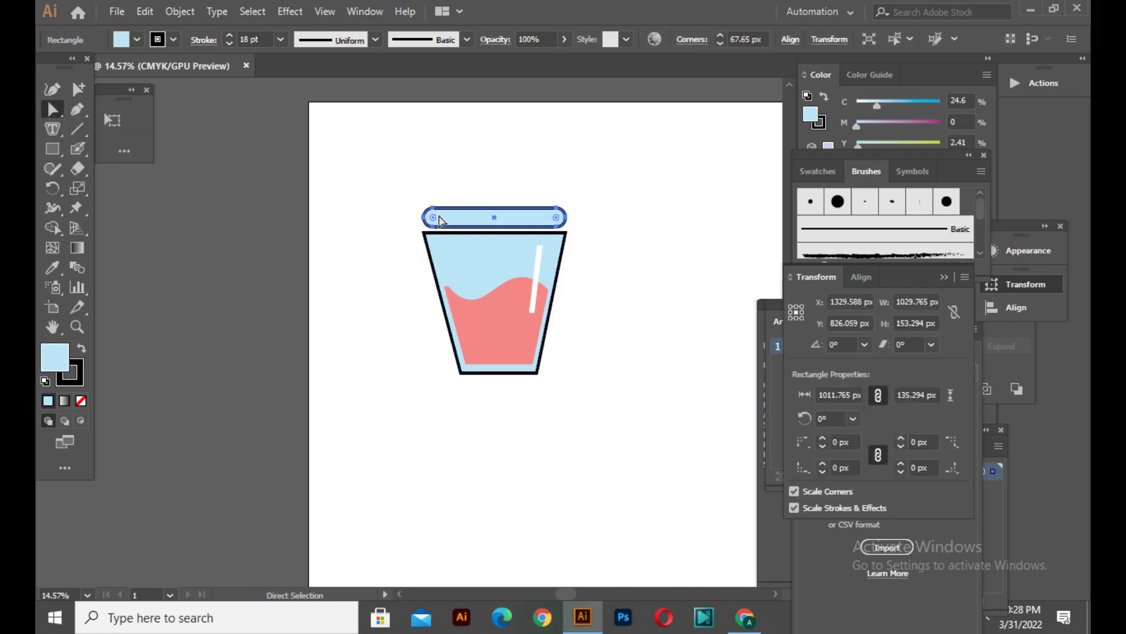
click(55, 111)
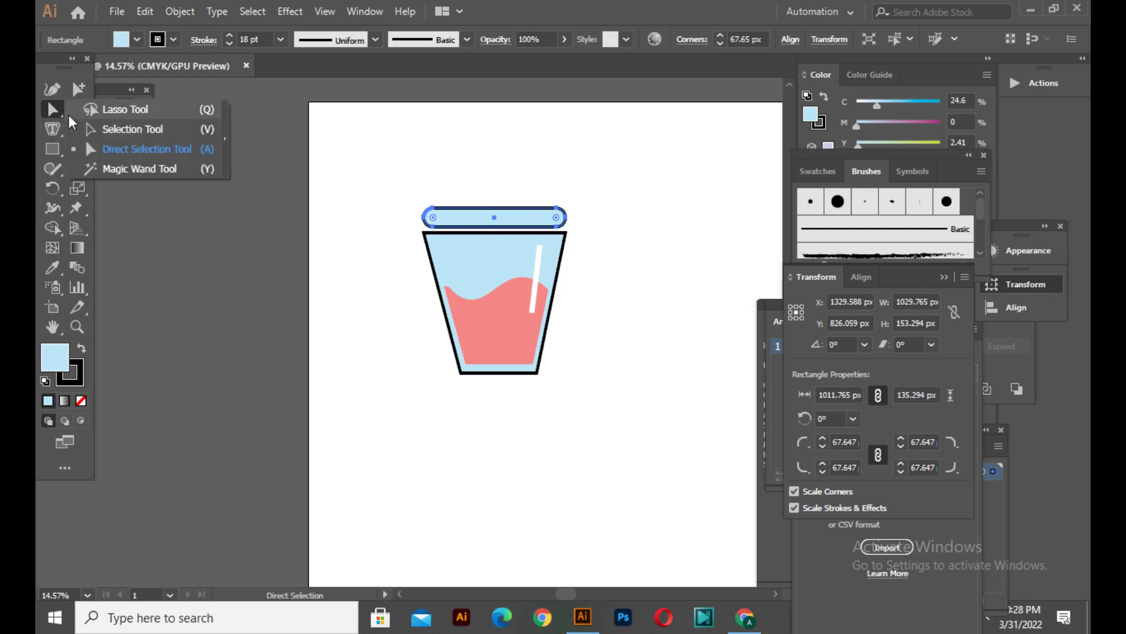
click(132, 129)
click(537, 167)
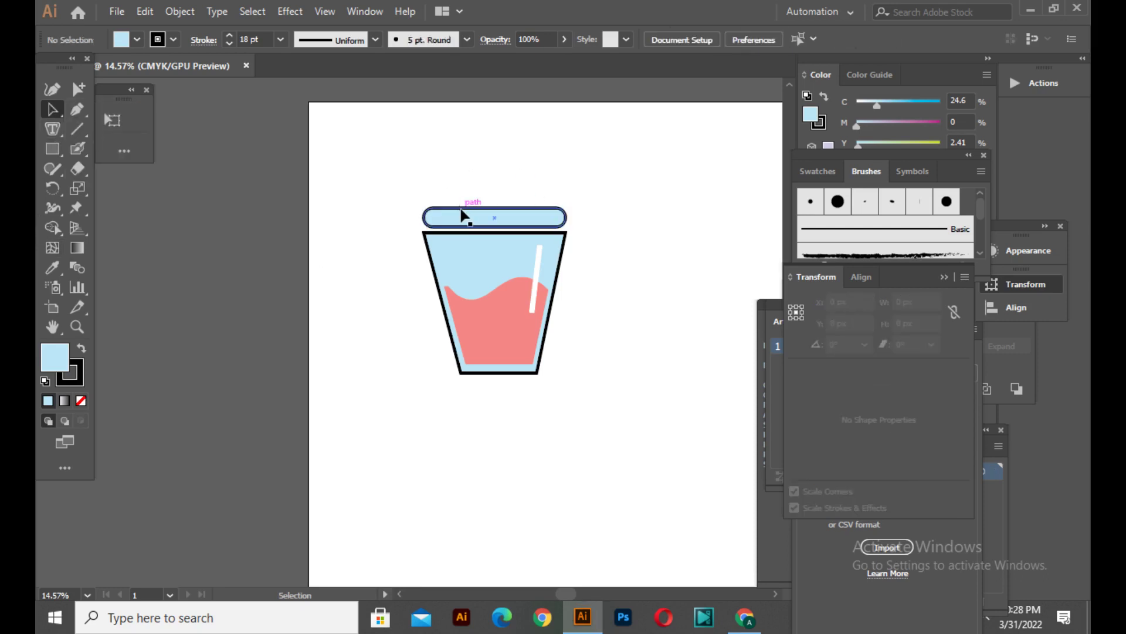
click(53, 149)
click(126, 188)
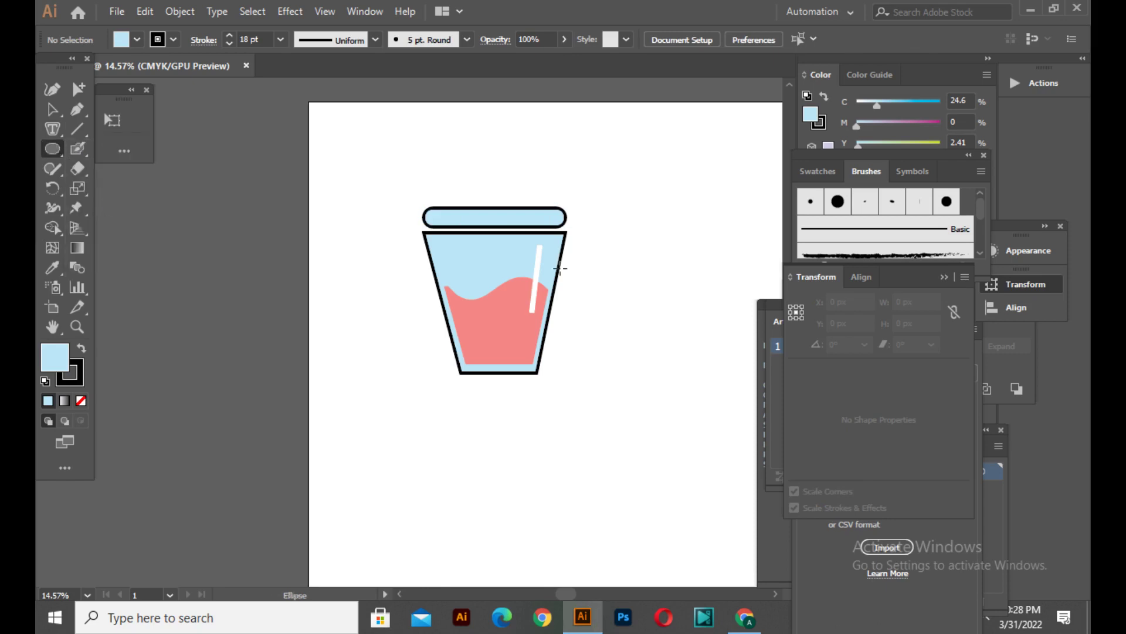
drag(455, 152, 566, 232)
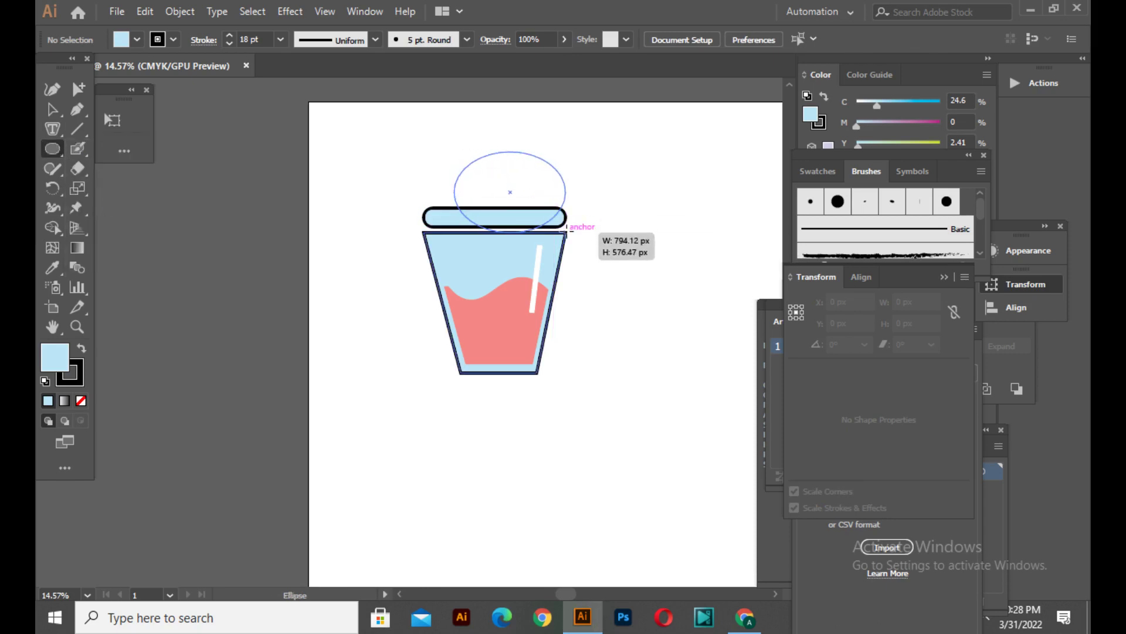
click(51, 111)
drag(504, 179, 621, 301)
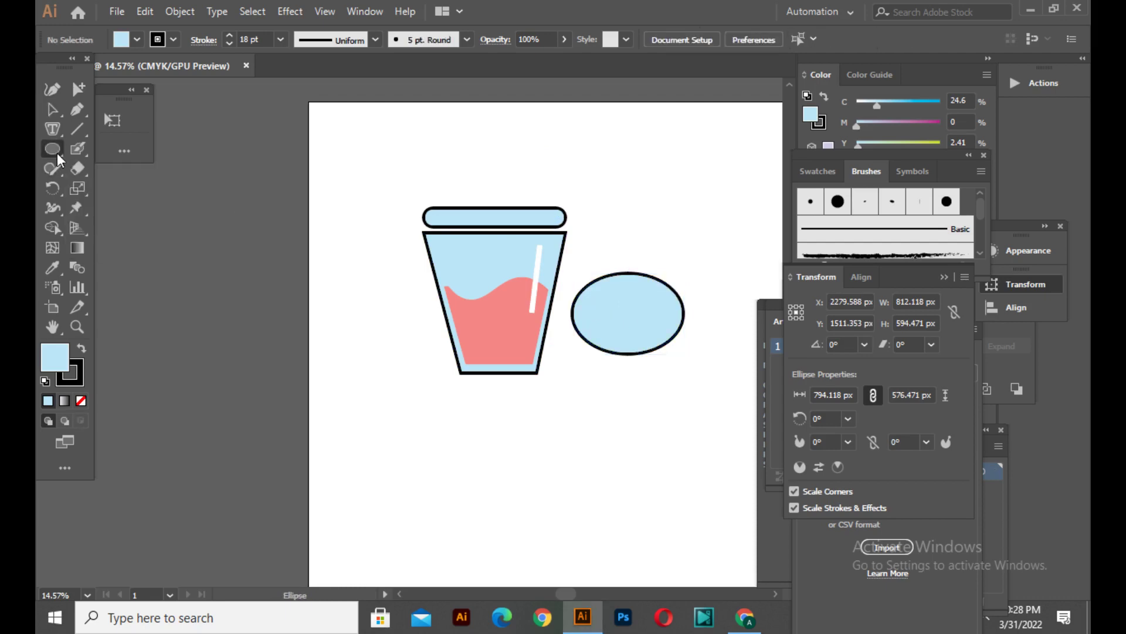
drag(57, 153, 82, 153)
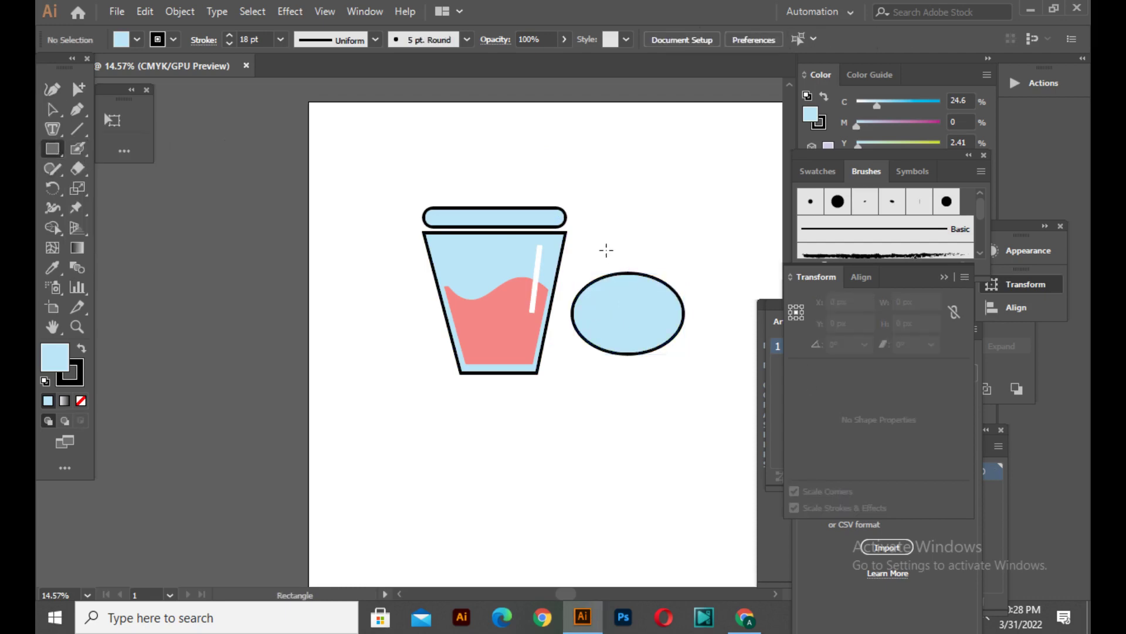
drag(587, 253, 665, 288)
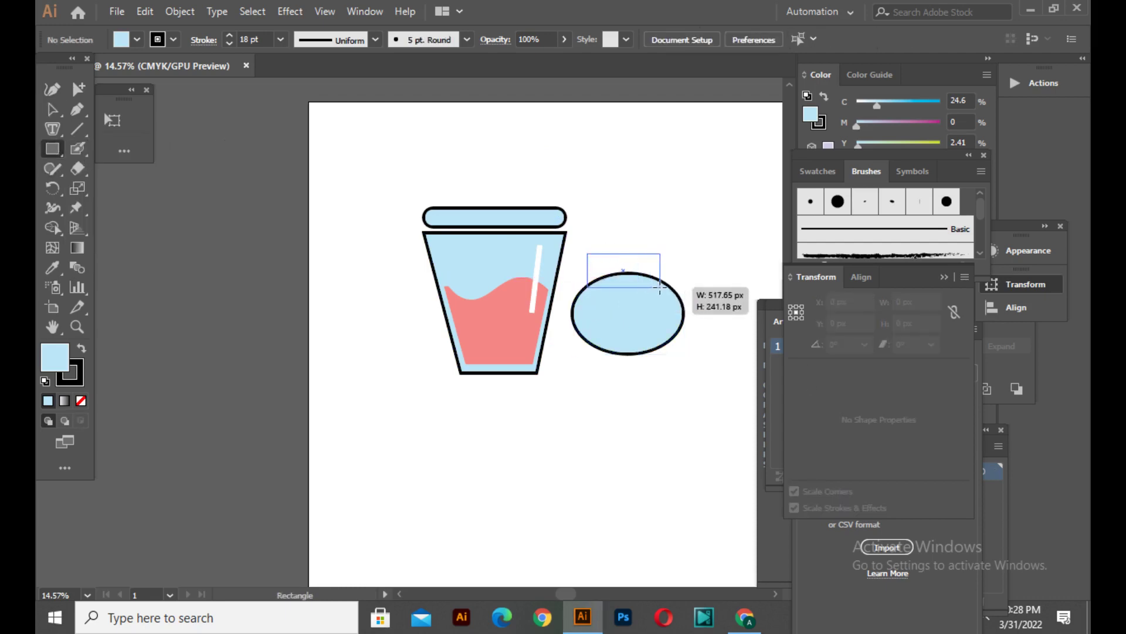
click(52, 110)
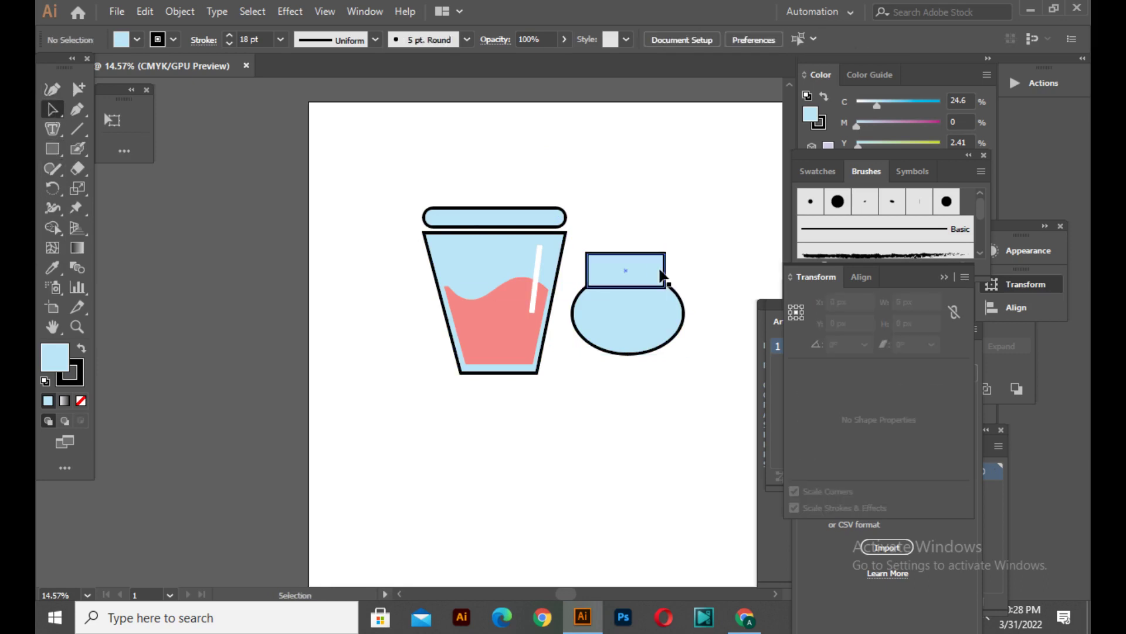
drag(665, 271, 663, 273)
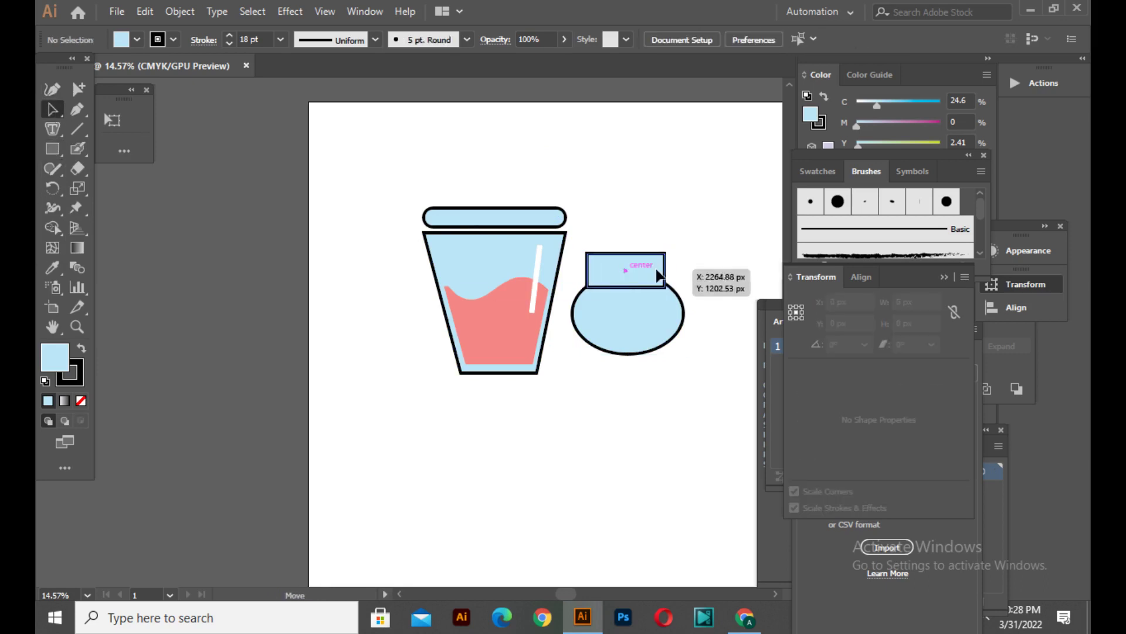
click(660, 277)
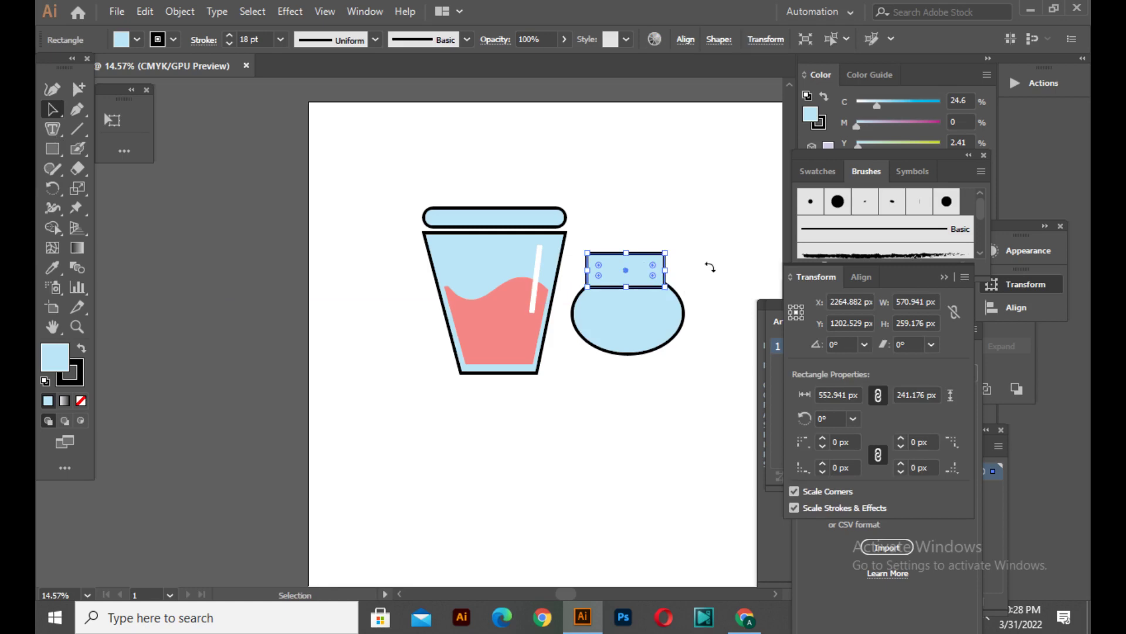
key(Right)
click(710, 271)
drag(720, 253, 593, 478)
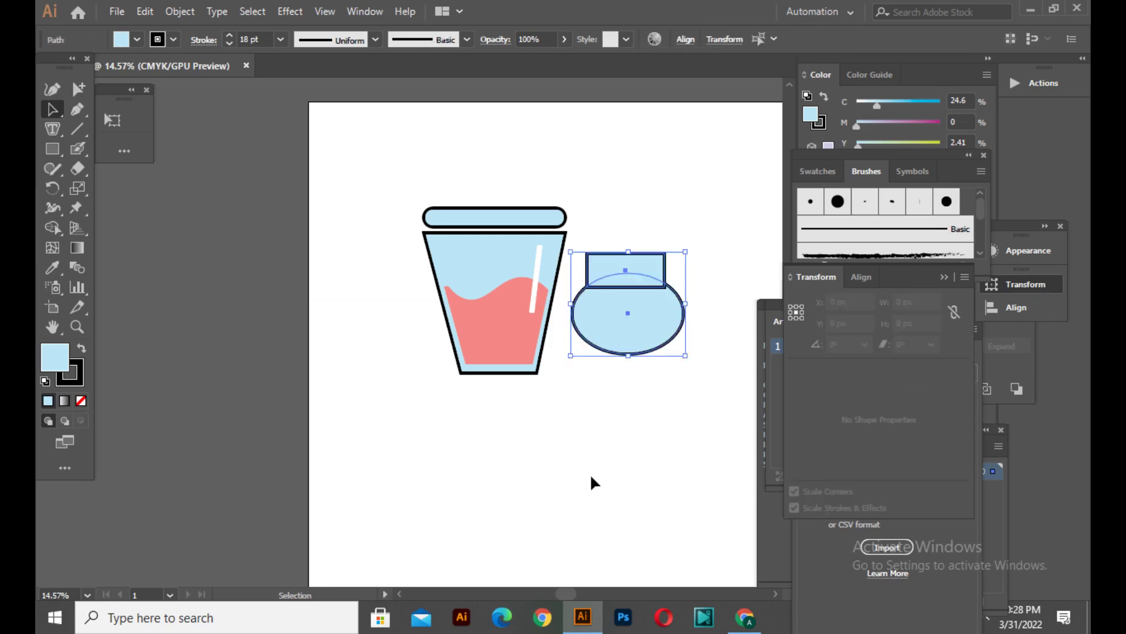
click(1029, 361)
click(916, 350)
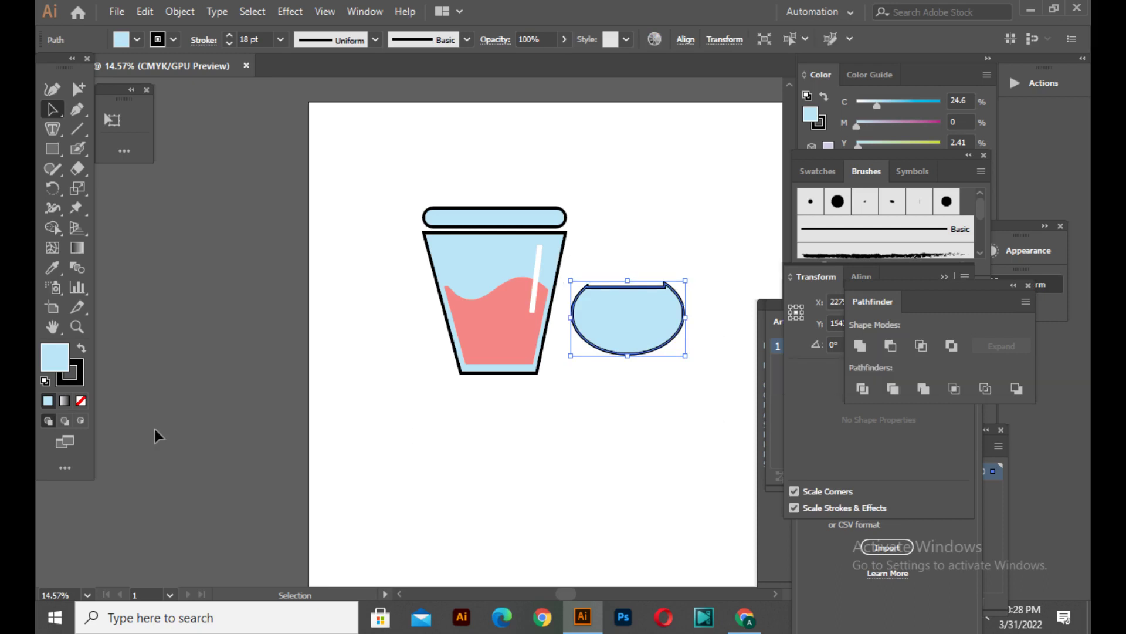
key(Delete)
Step: Draw an ellipse, delete its bottom anchor, and join it into a closed half-ellipse
click(53, 149)
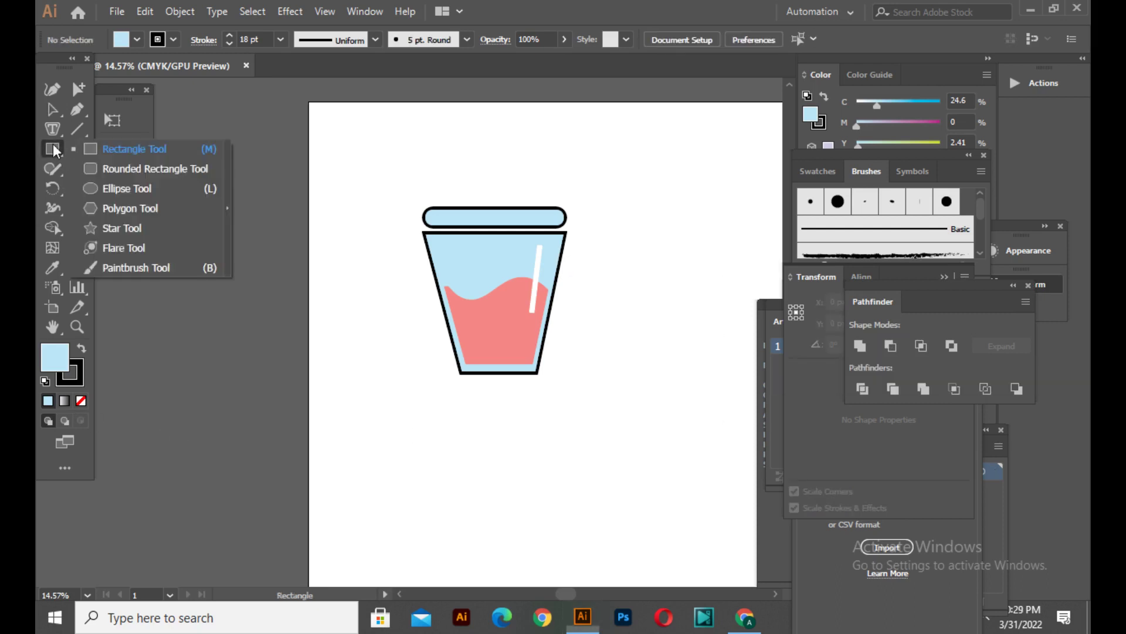
click(117, 188)
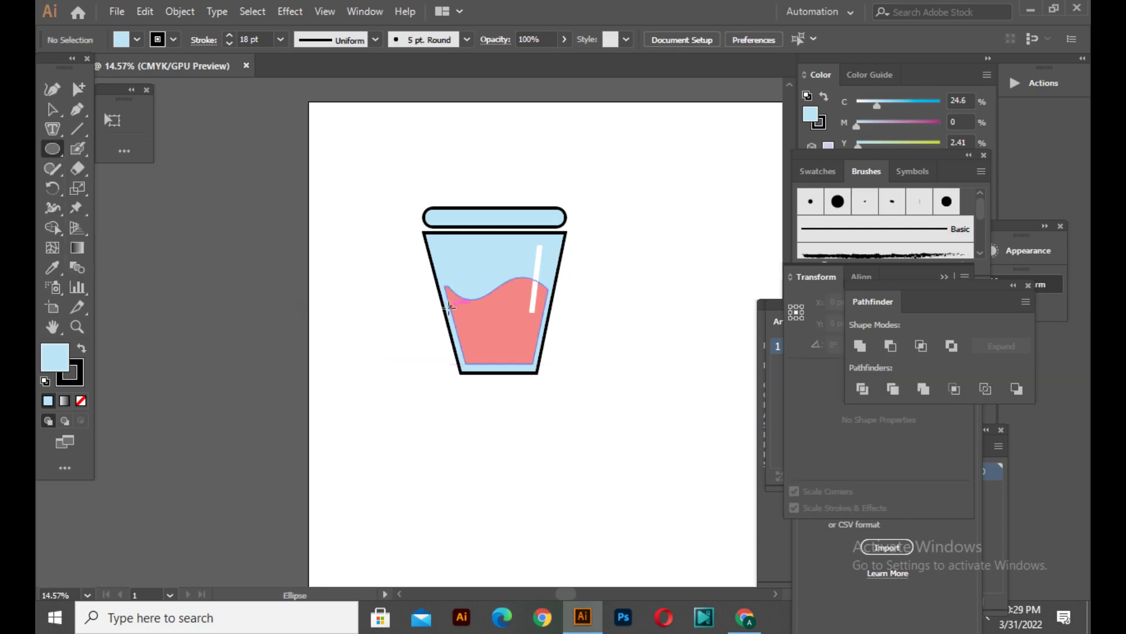
drag(358, 331, 445, 400)
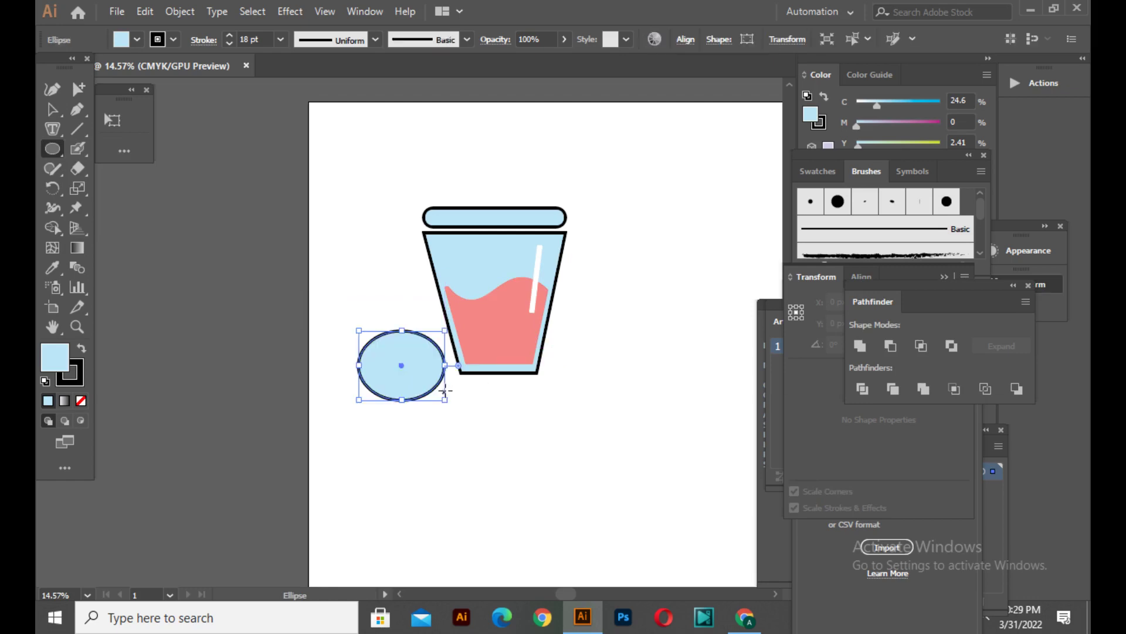
click(49, 108)
click(86, 143)
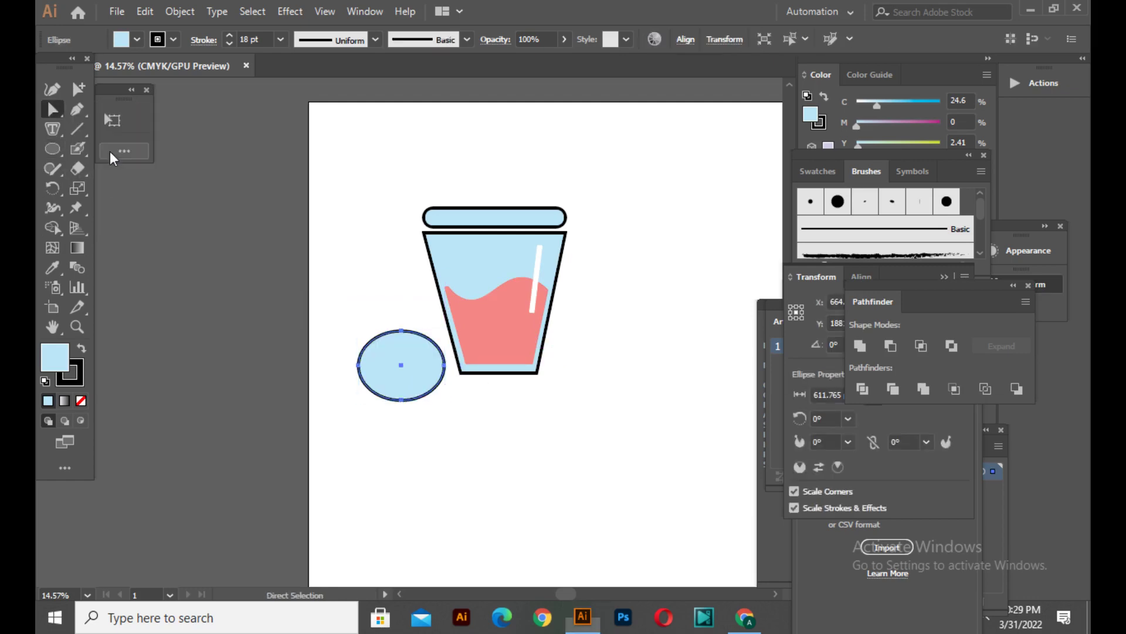
click(403, 400)
key(Delete)
right_click(400, 381)
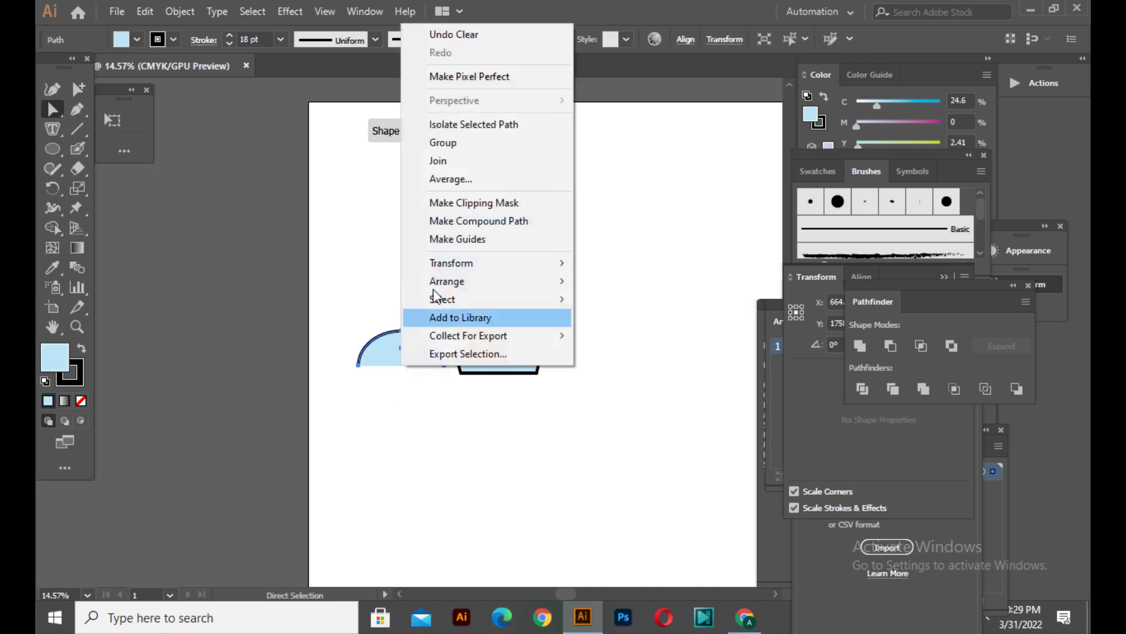
click(495, 165)
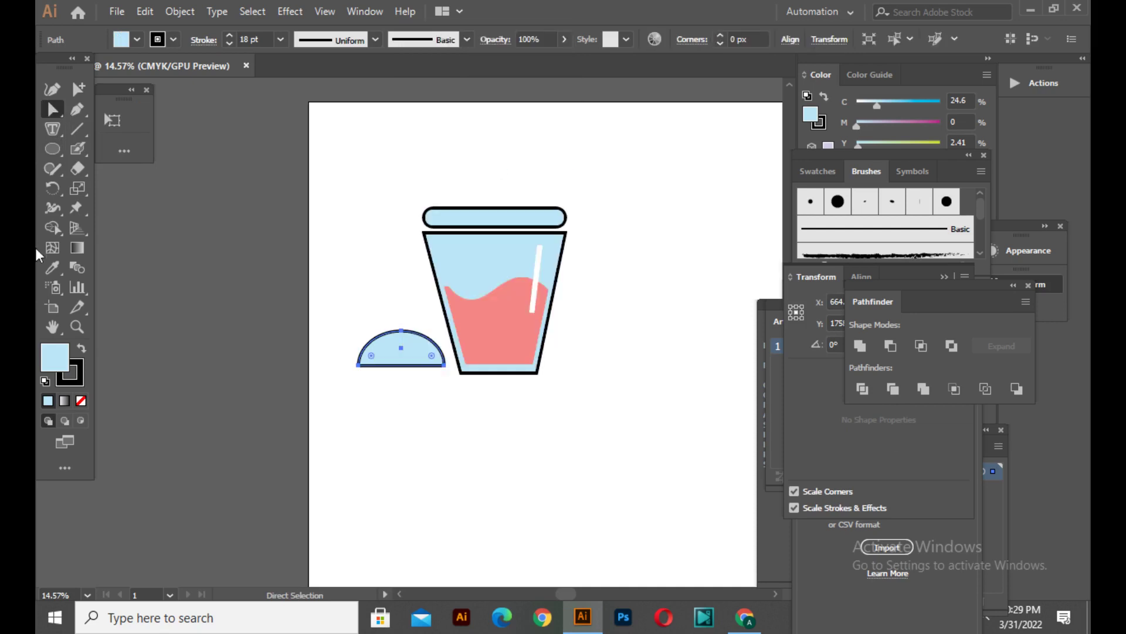
Step: Move the half-ellipse dome onto the cup's rim and nudge it up
click(54, 110)
click(117, 130)
mouse_move(417, 351)
mouse_down()
mouse_move(512, 203)
mouse_move(507, 177)
mouse_move(554, 216)
mouse_move(565, 207)
mouse_up()
key(Up)
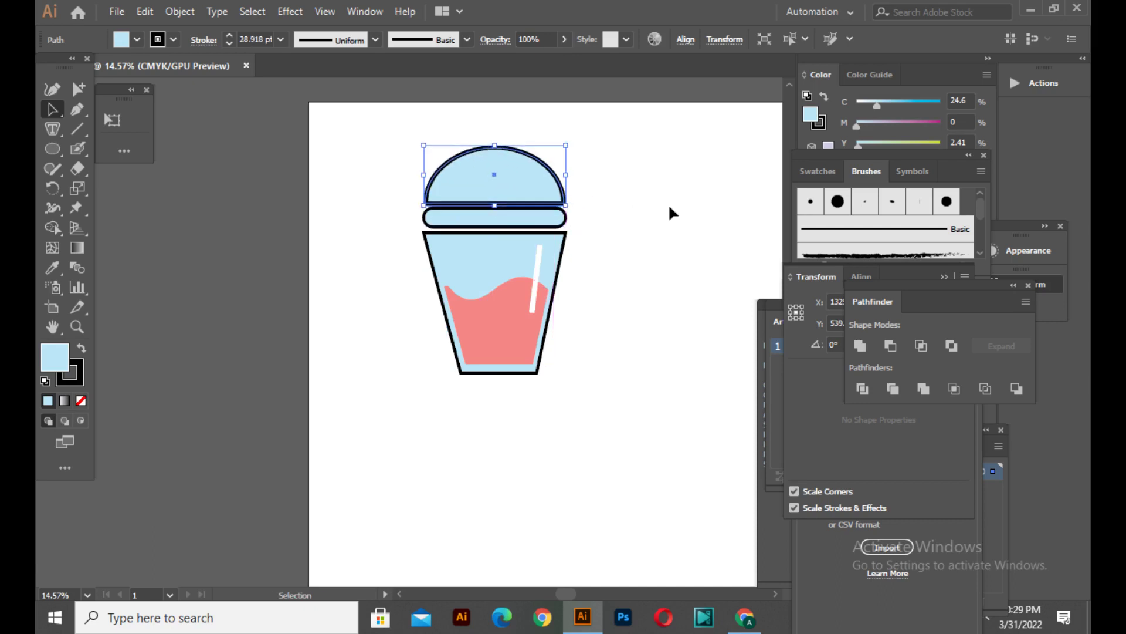
key(Up)
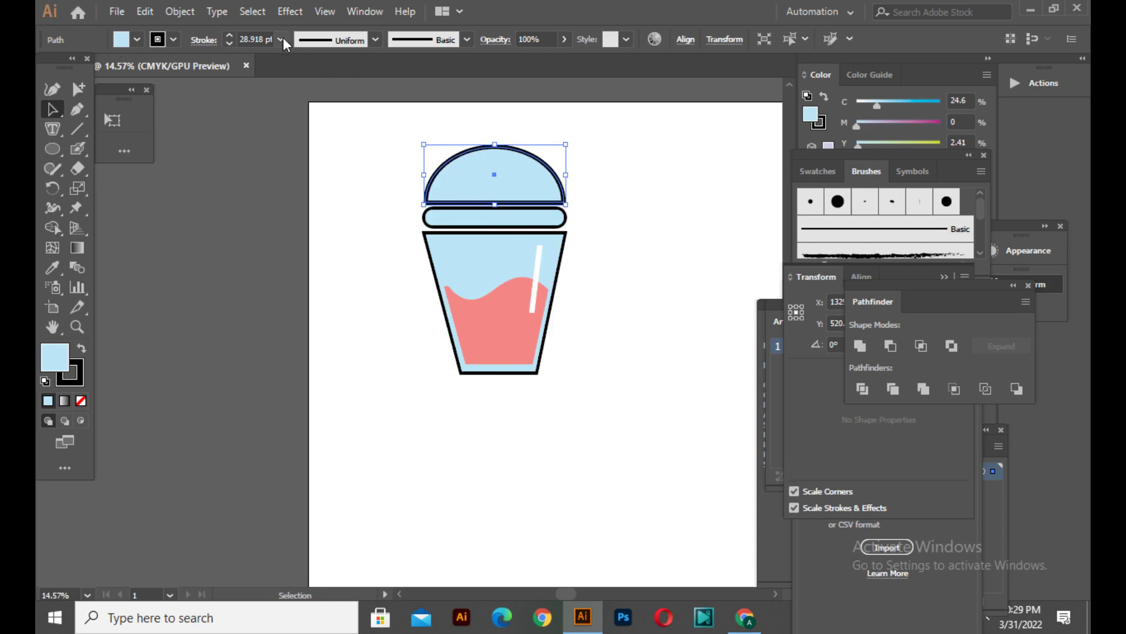
Step: Set the dome lid's outline weight to 18 pt
click(281, 39)
click(294, 271)
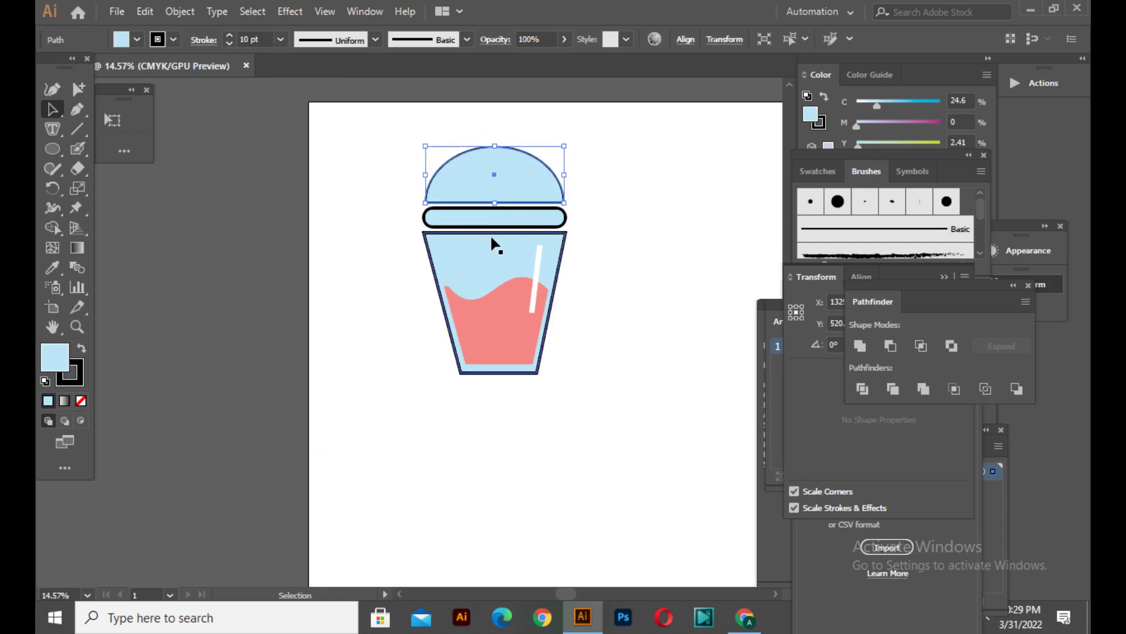
click(281, 40)
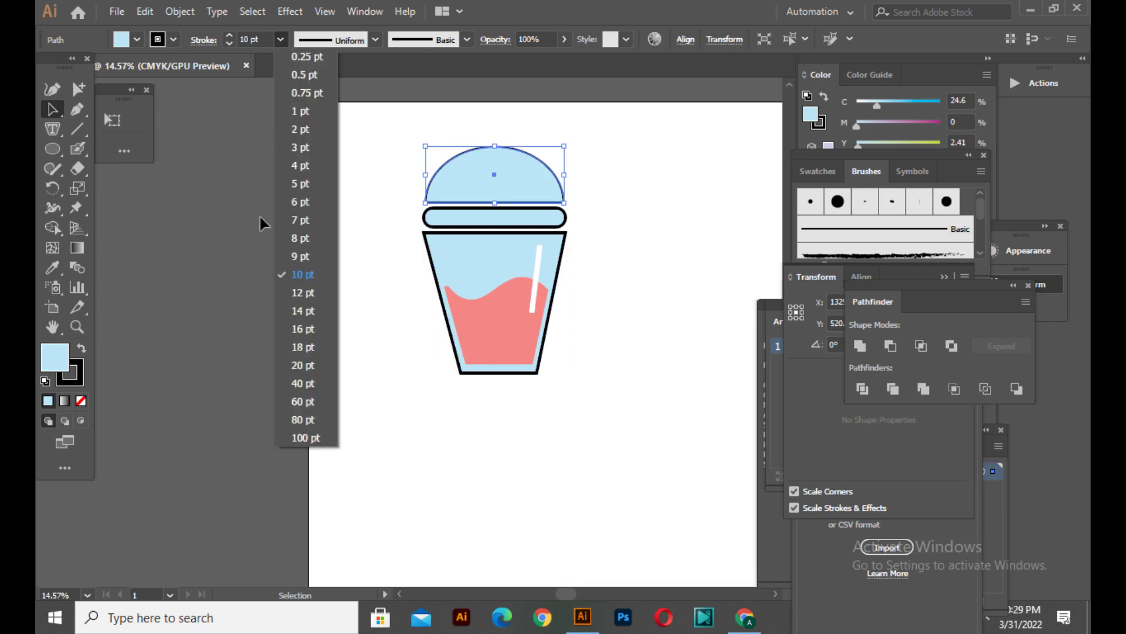
click(319, 347)
click(351, 338)
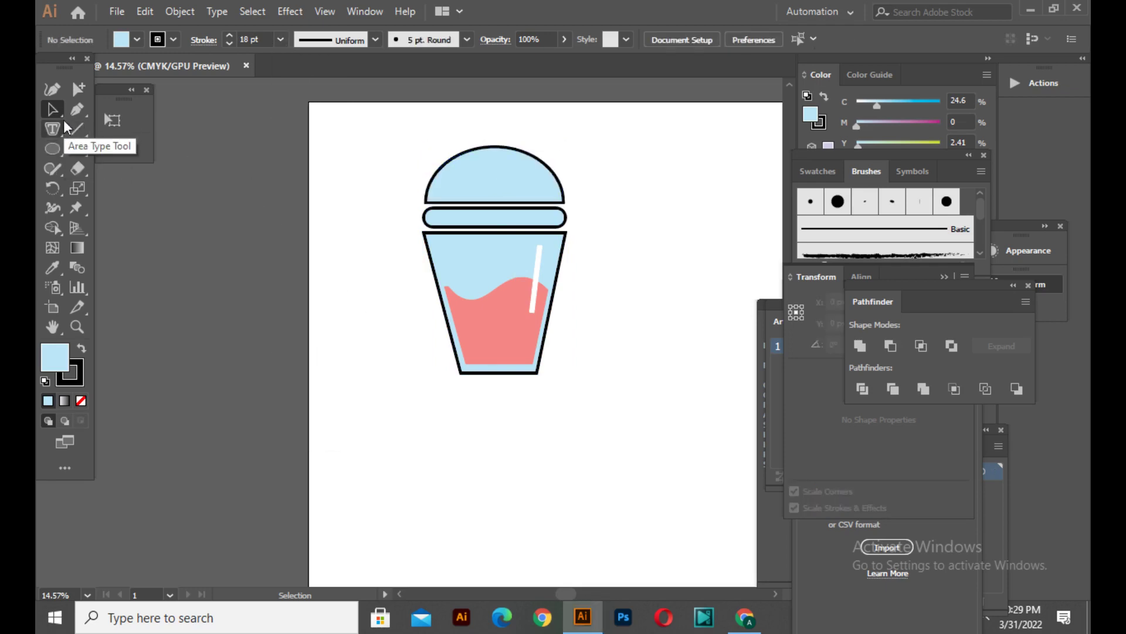
Step: Draw a rectangular straw above the lid with no outline and a black fill
click(77, 109)
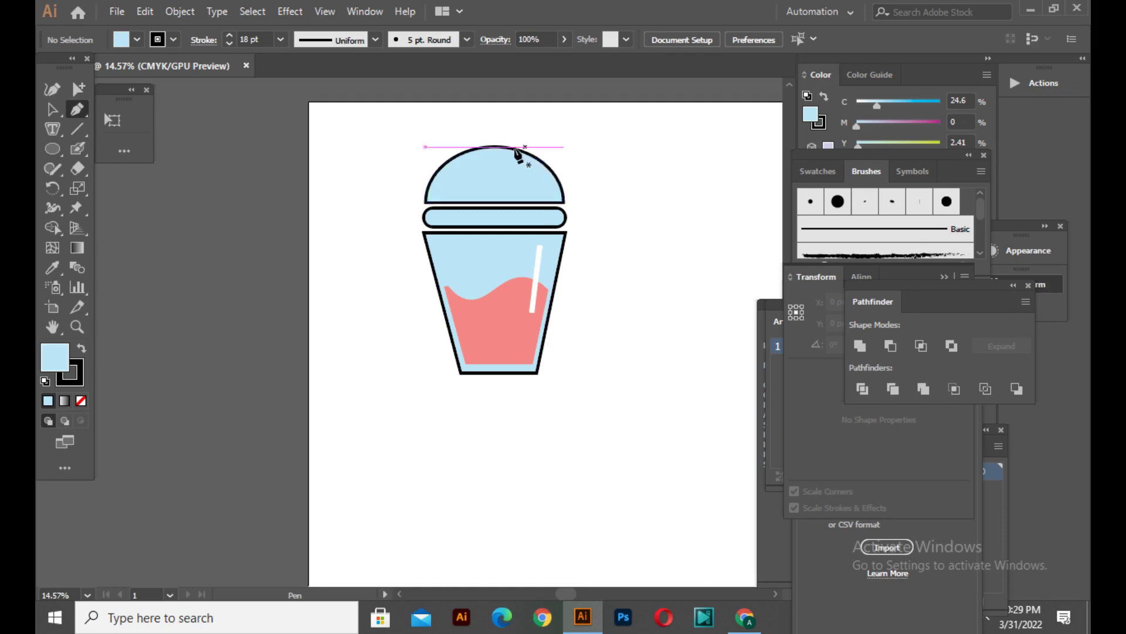
click(484, 115)
click(483, 147)
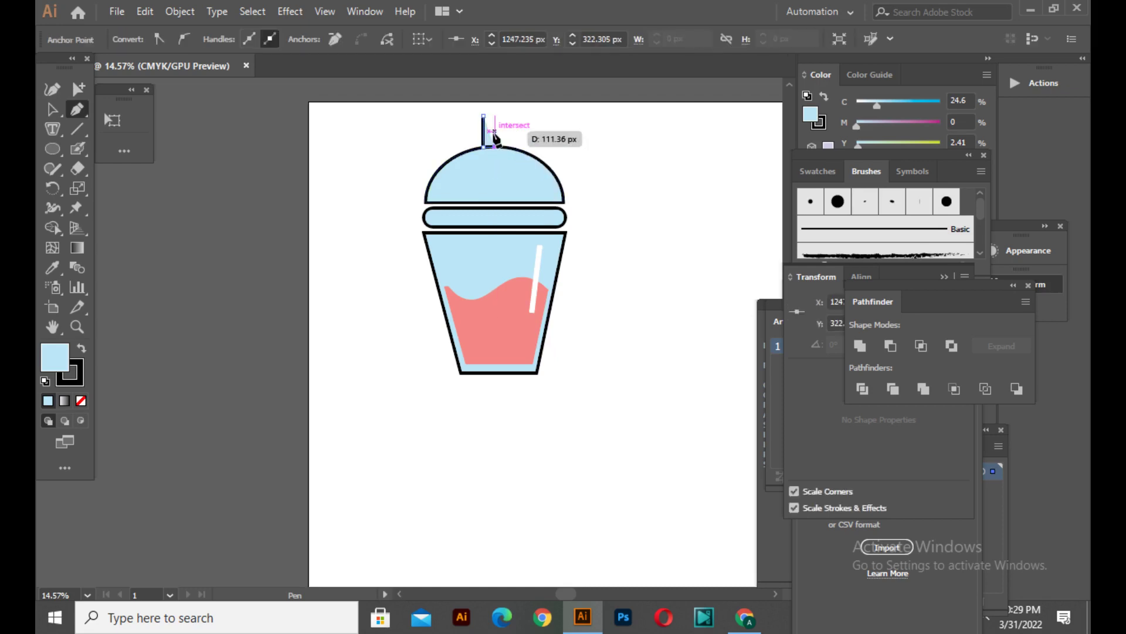
click(496, 146)
click(495, 115)
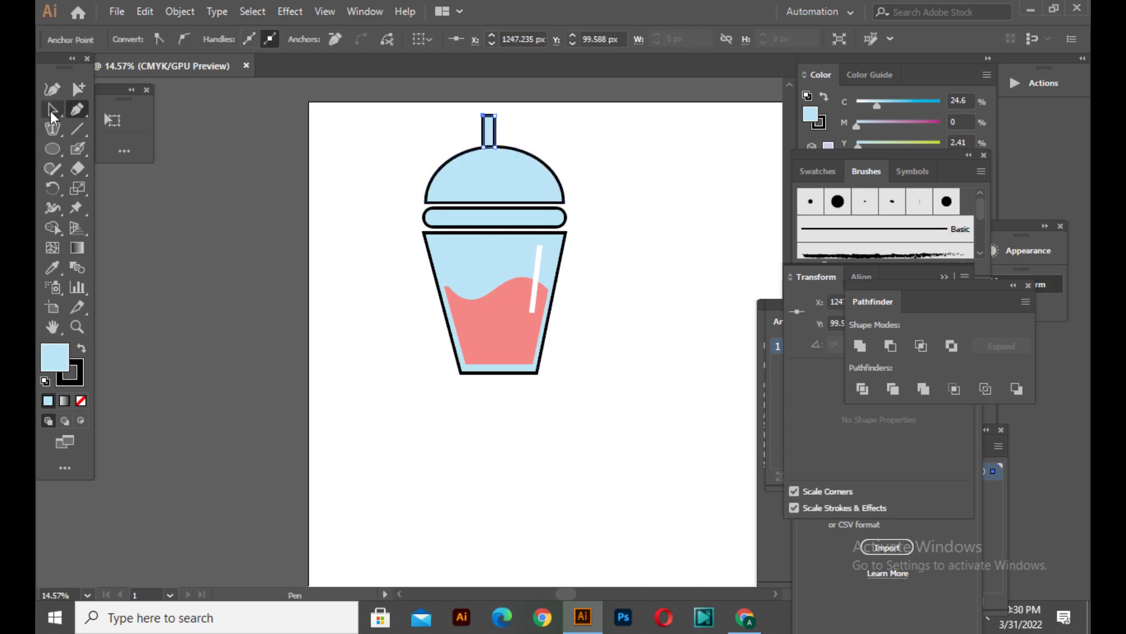
click(489, 130)
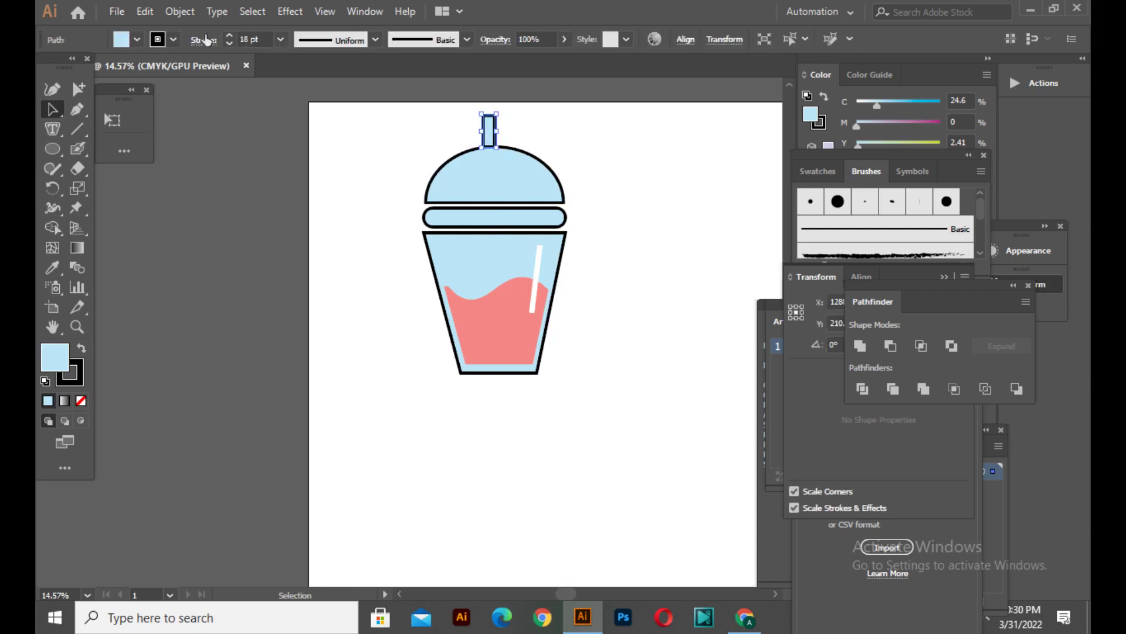
click(152, 38)
click(46, 65)
click(121, 38)
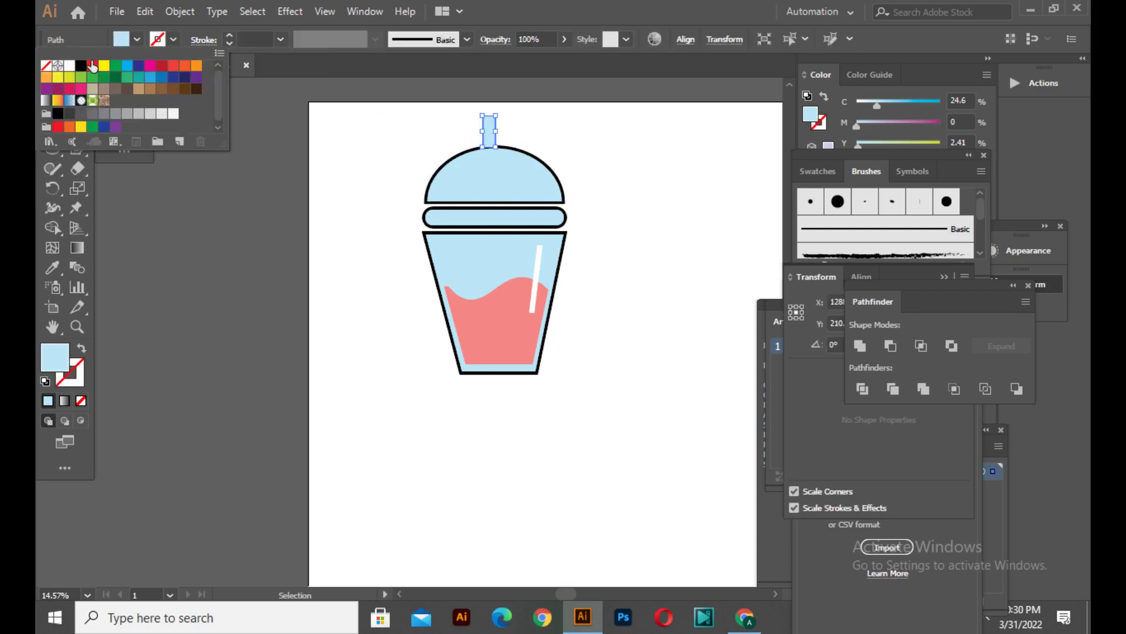
click(81, 65)
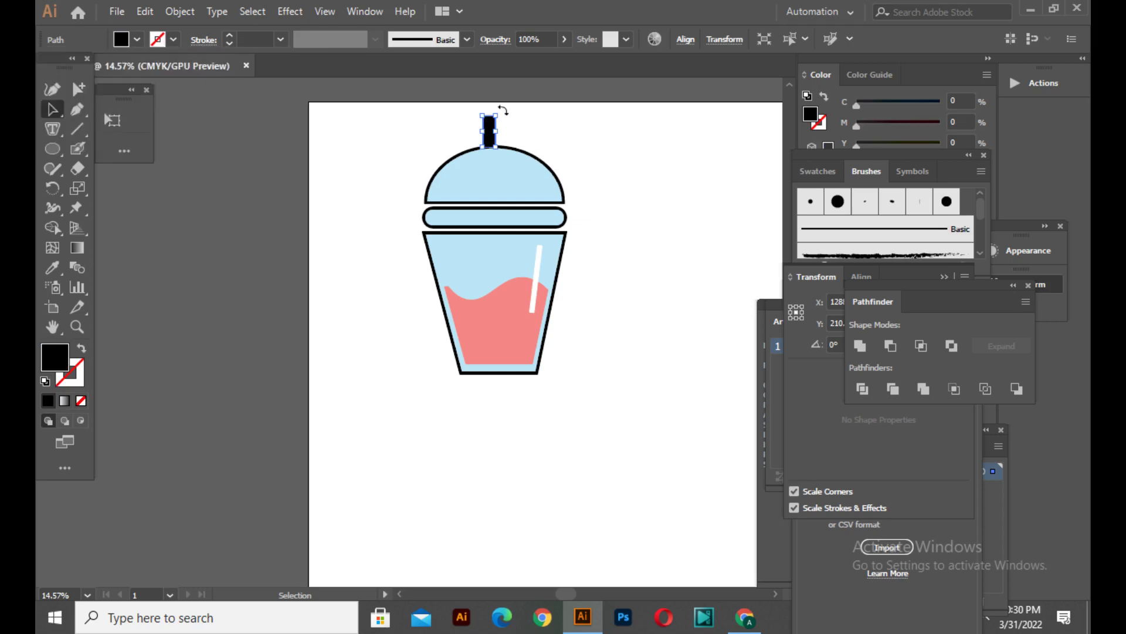
Step: Tilt and narrow the straw, then send it behind the dome
mouse_move(503, 110)
mouse_down()
mouse_move(561, 145)
mouse_move(547, 122)
mouse_up()
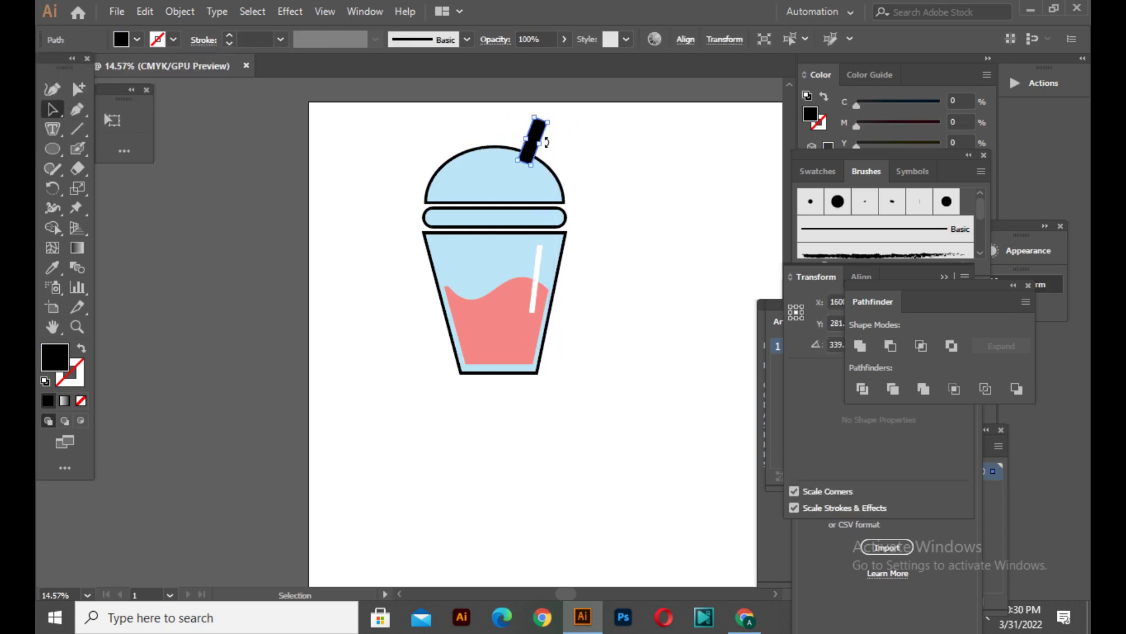
drag(545, 148, 534, 150)
right_click(535, 149)
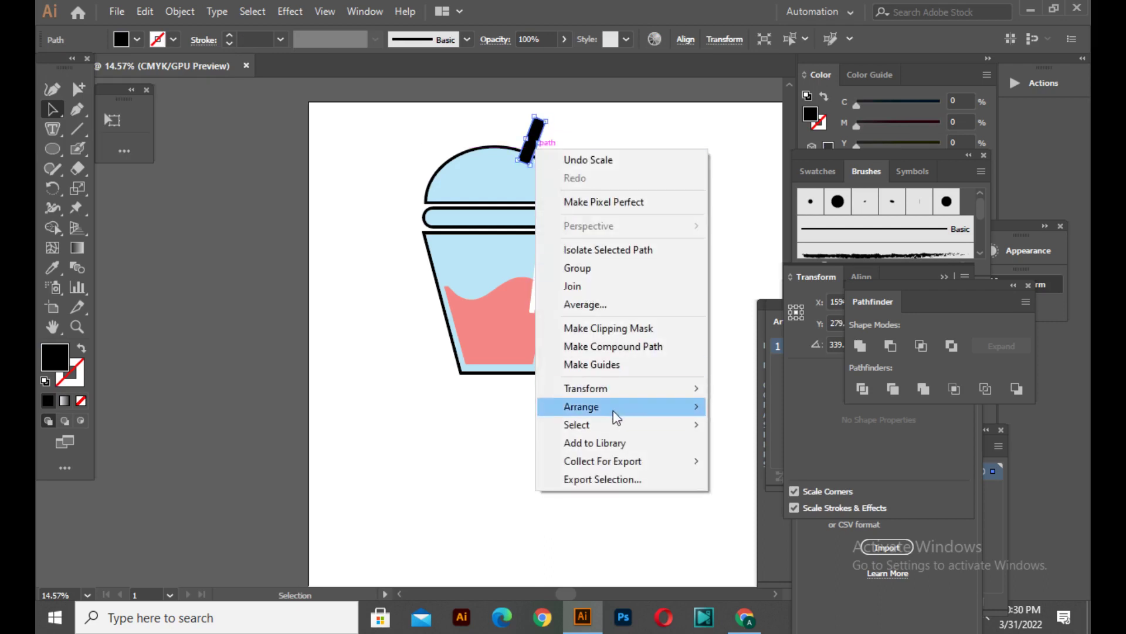
click(739, 461)
click(644, 407)
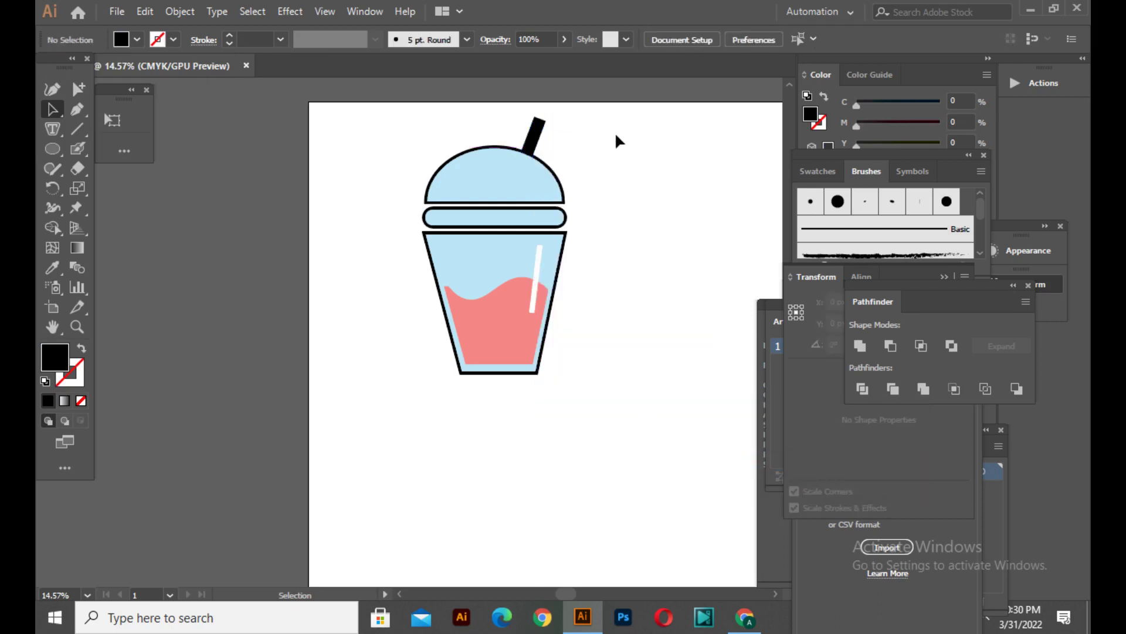
Step: Widen the rim band by dragging its side handle
drag(445, 410, 565, 358)
click(561, 218)
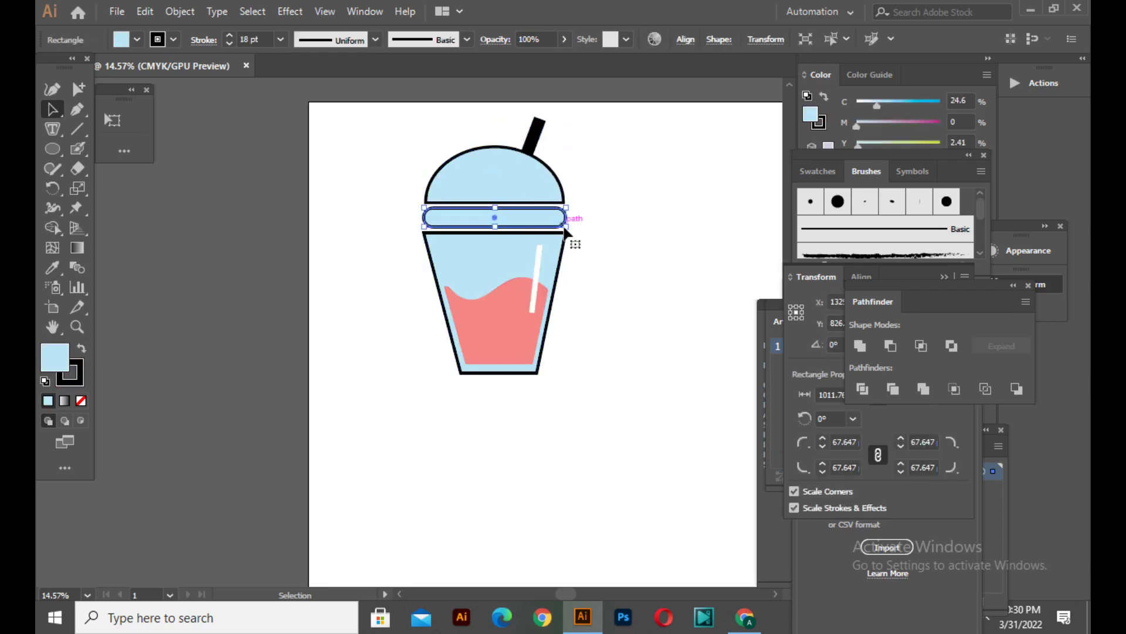
drag(566, 223, 573, 227)
click(591, 258)
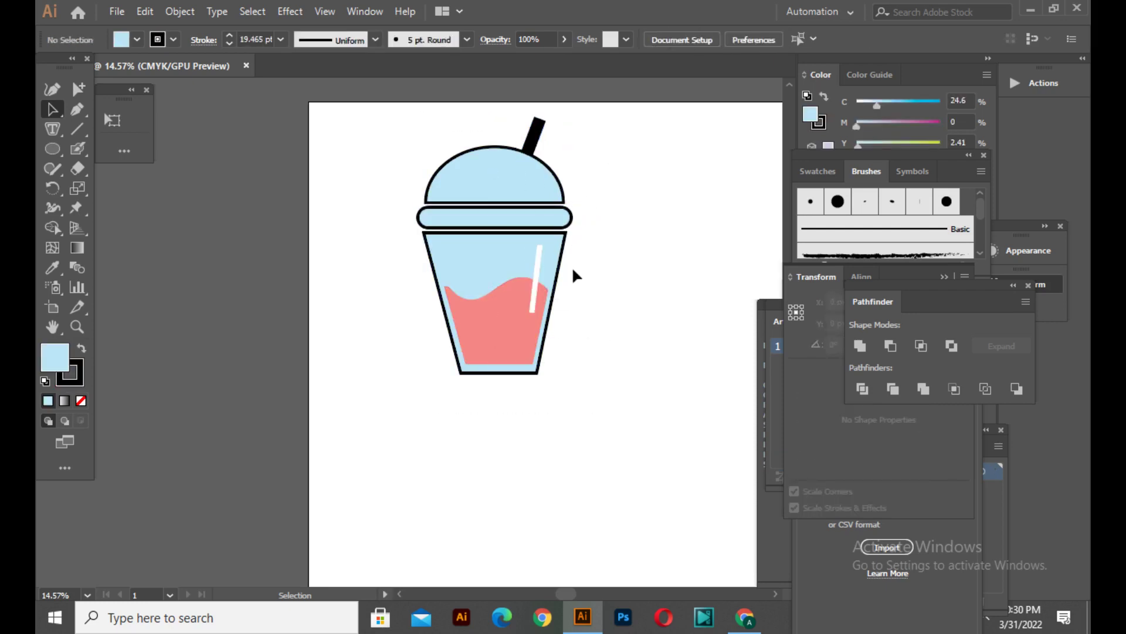
Step: Draw a curved crescent highlight along the dome's upper left with the Pen tool
click(77, 109)
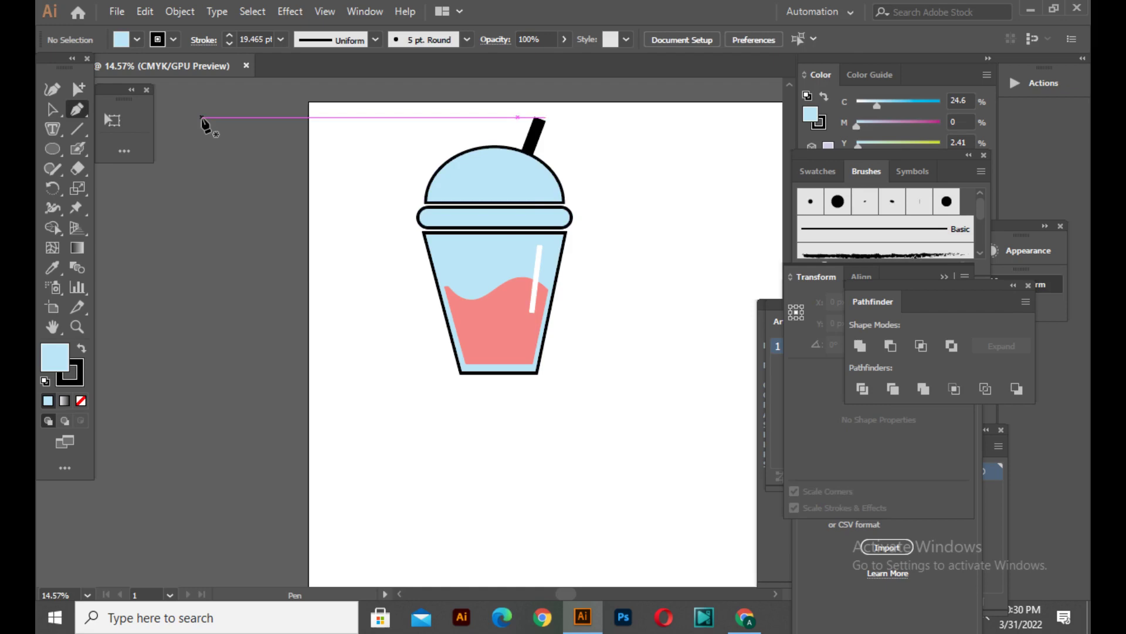
click(436, 189)
drag(481, 157, 528, 147)
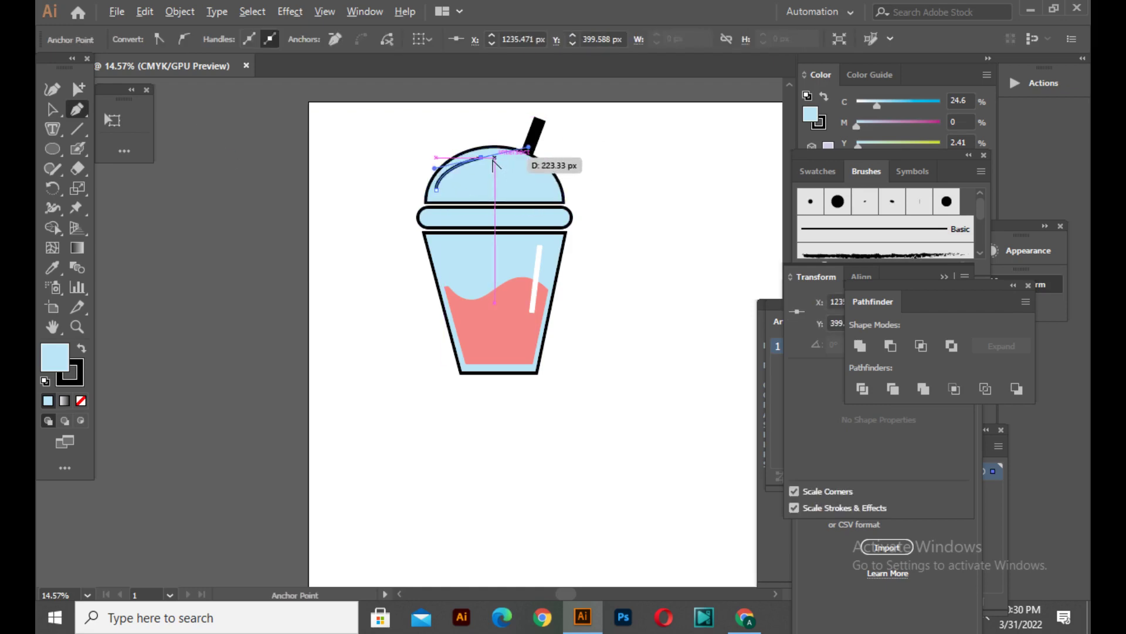
click(481, 157)
drag(436, 190, 441, 223)
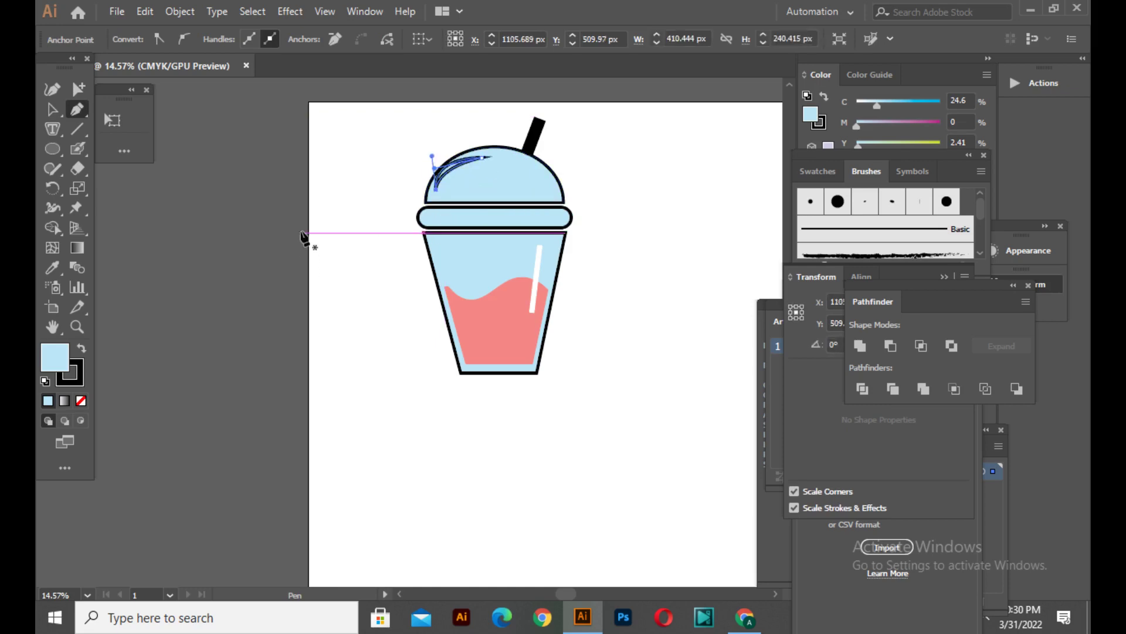
ctrl+click(431, 171)
click(396, 139)
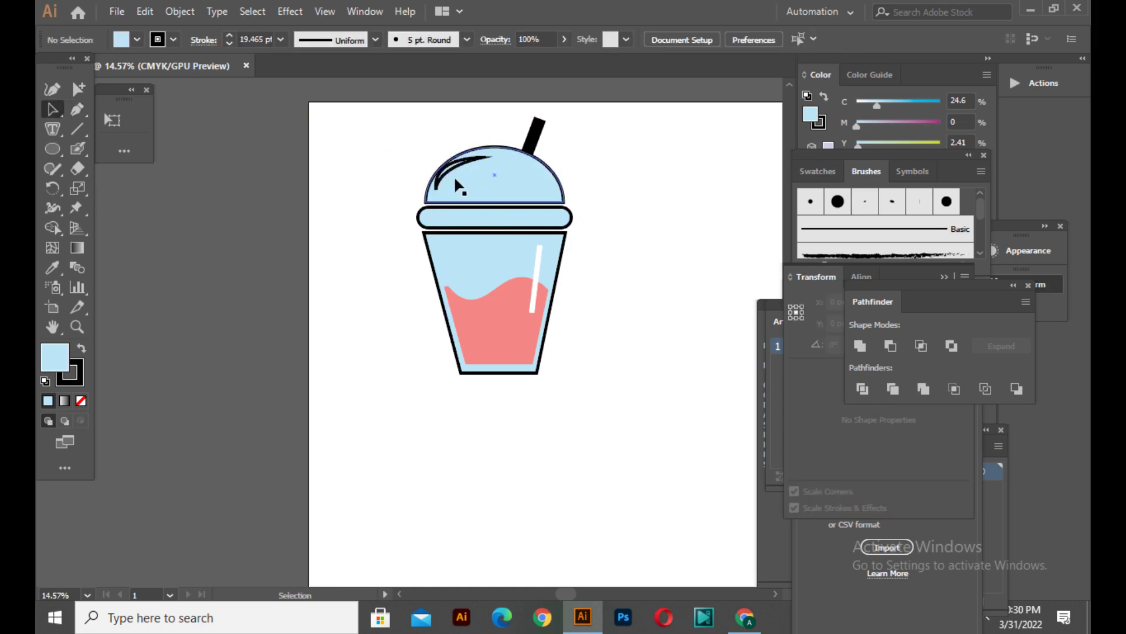
Step: Give the highlight no outline and a white fill, and nudge it into place
click(454, 167)
click(174, 39)
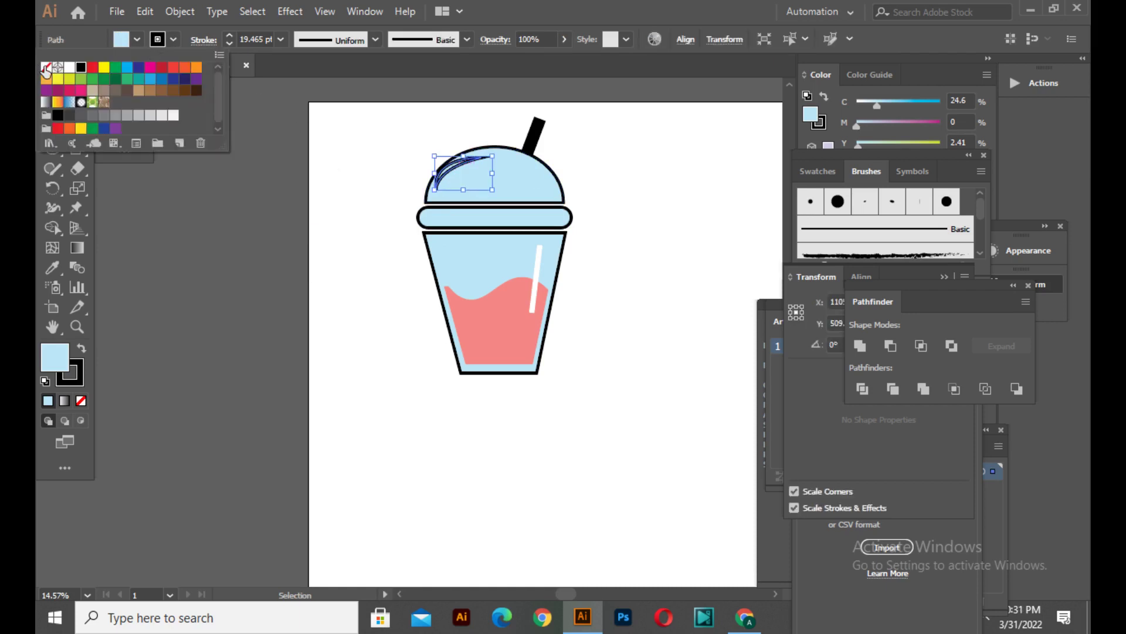
click(45, 67)
click(69, 67)
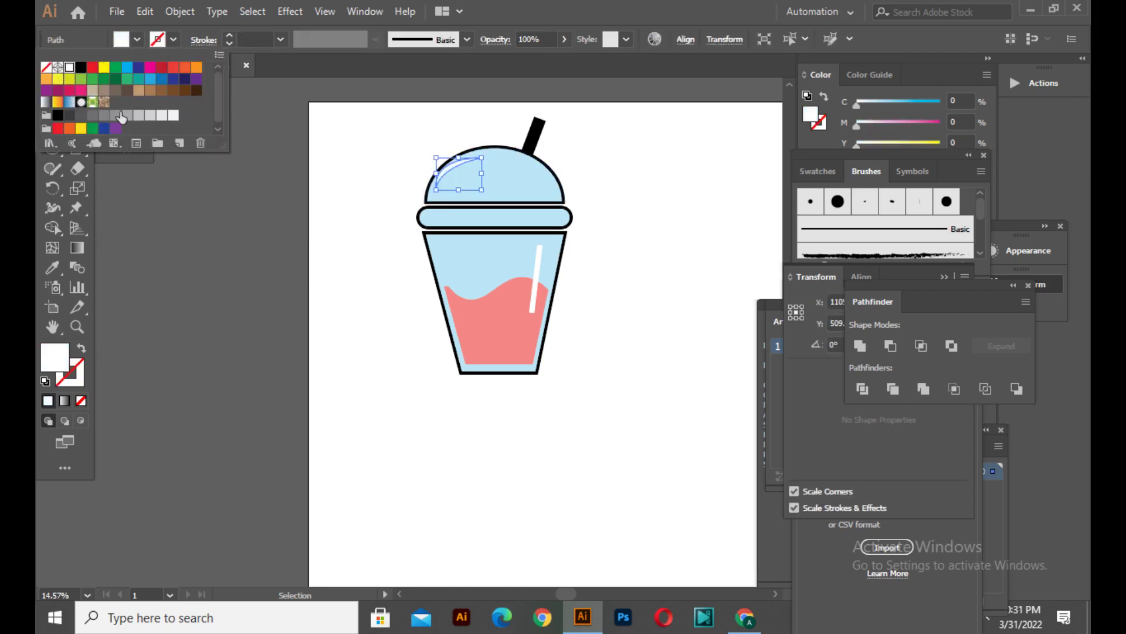
click(394, 220)
drag(464, 168, 463, 163)
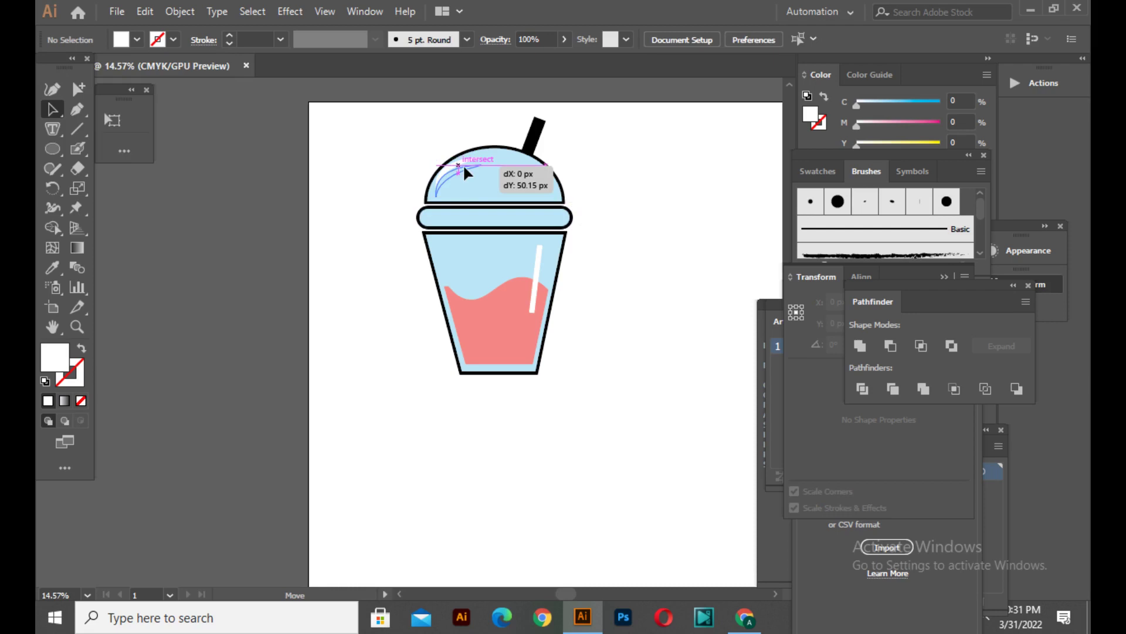
click(663, 194)
drag(645, 101, 434, 383)
Step: Group all the selected cup parts into one object and shift it down-left
right_click(488, 326)
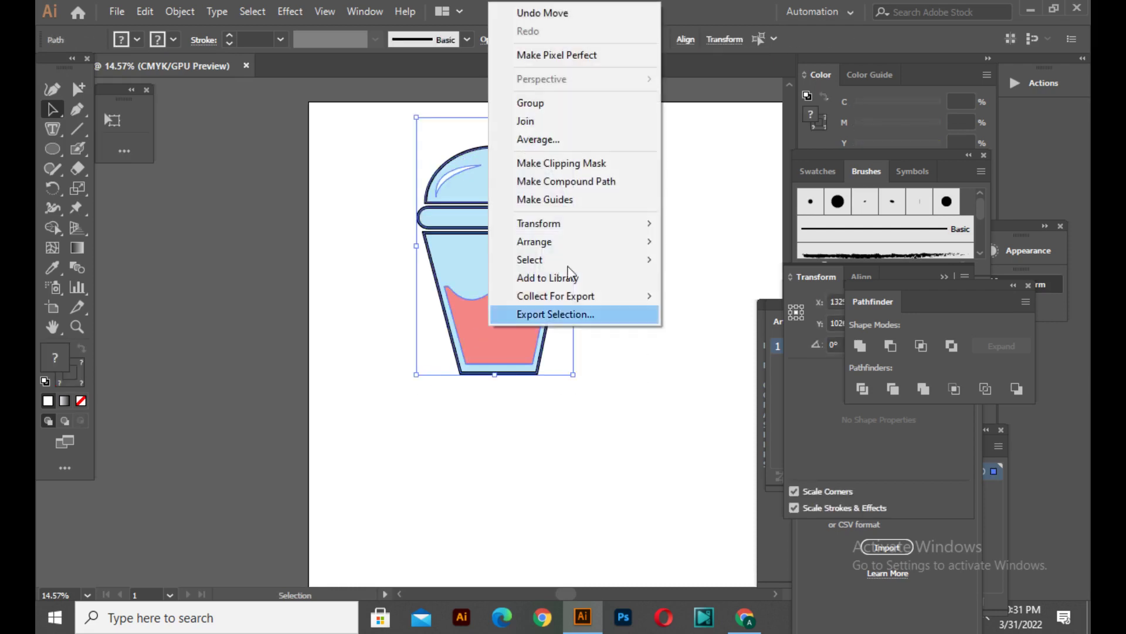
click(581, 103)
drag(506, 290, 493, 316)
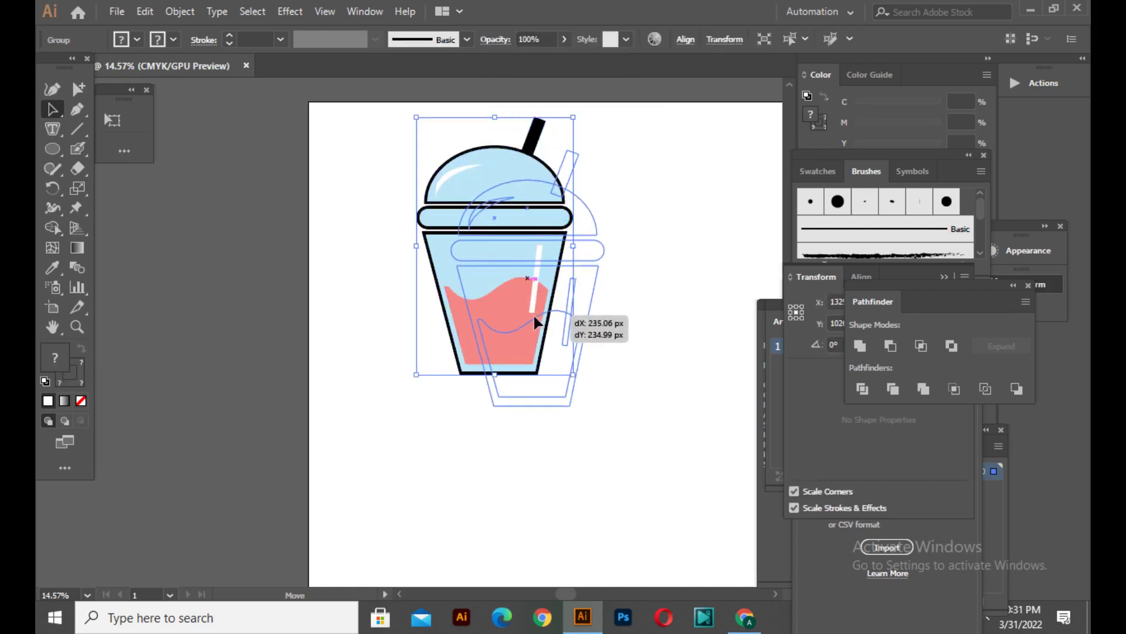
click(604, 317)
Step: Pan the view and move the grouped cup toward the artboard centre
drag(603, 317, 453, 326)
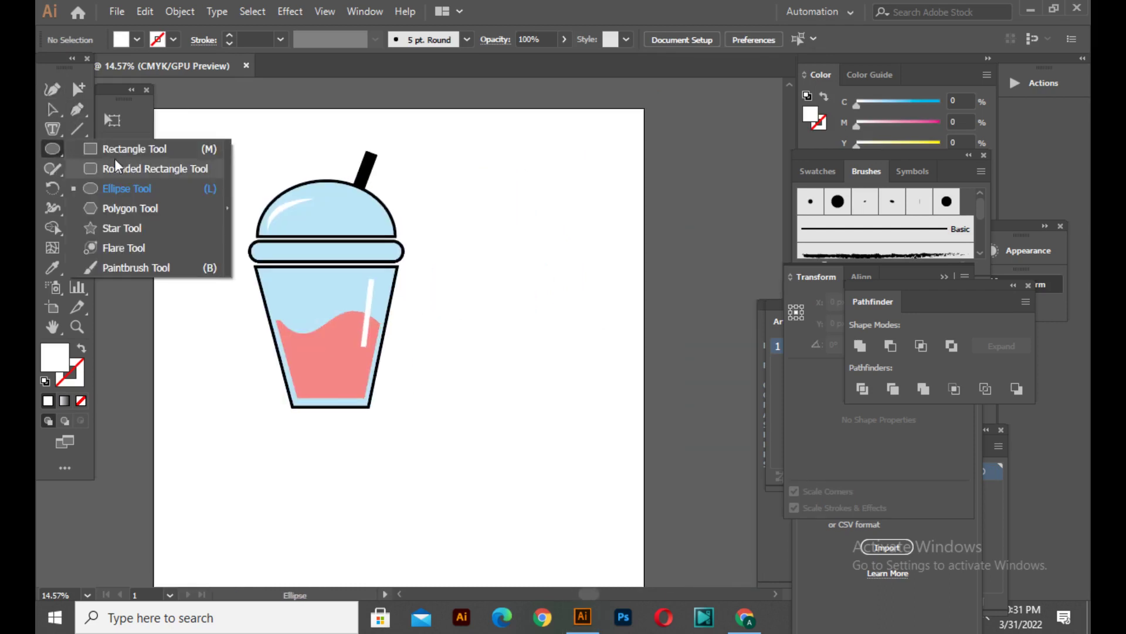
click(126, 188)
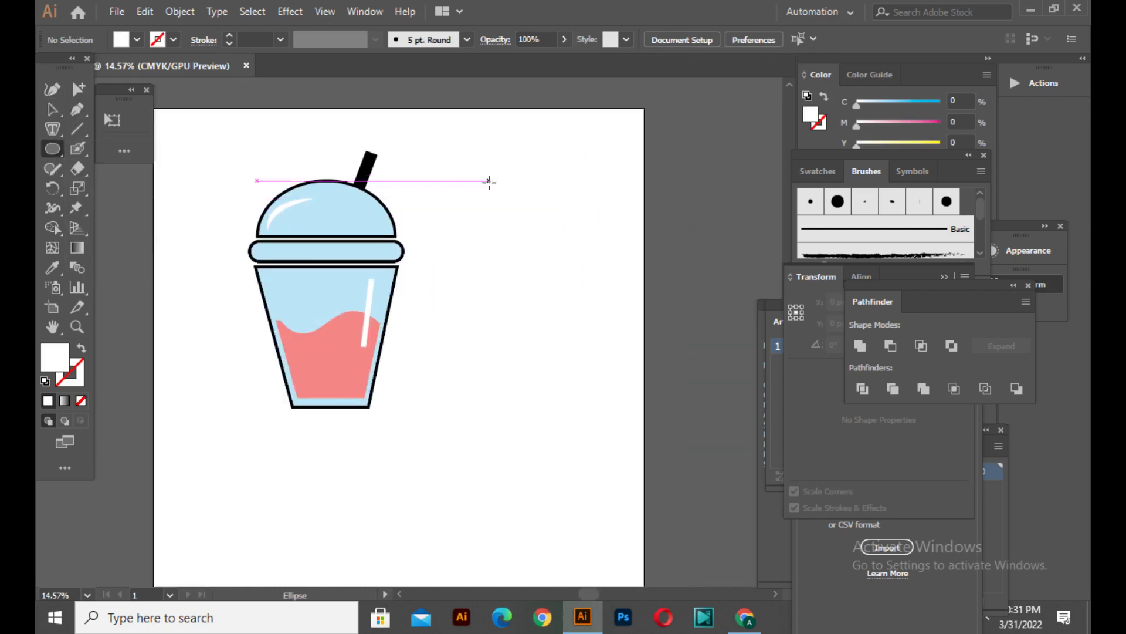
click(52, 109)
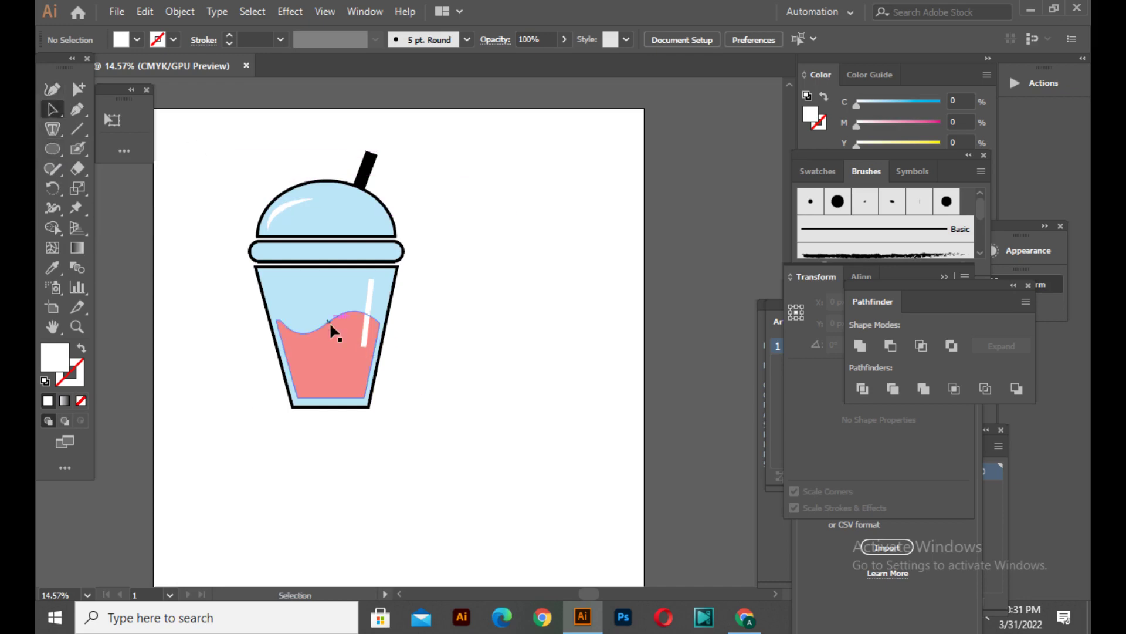
drag(325, 326, 399, 353)
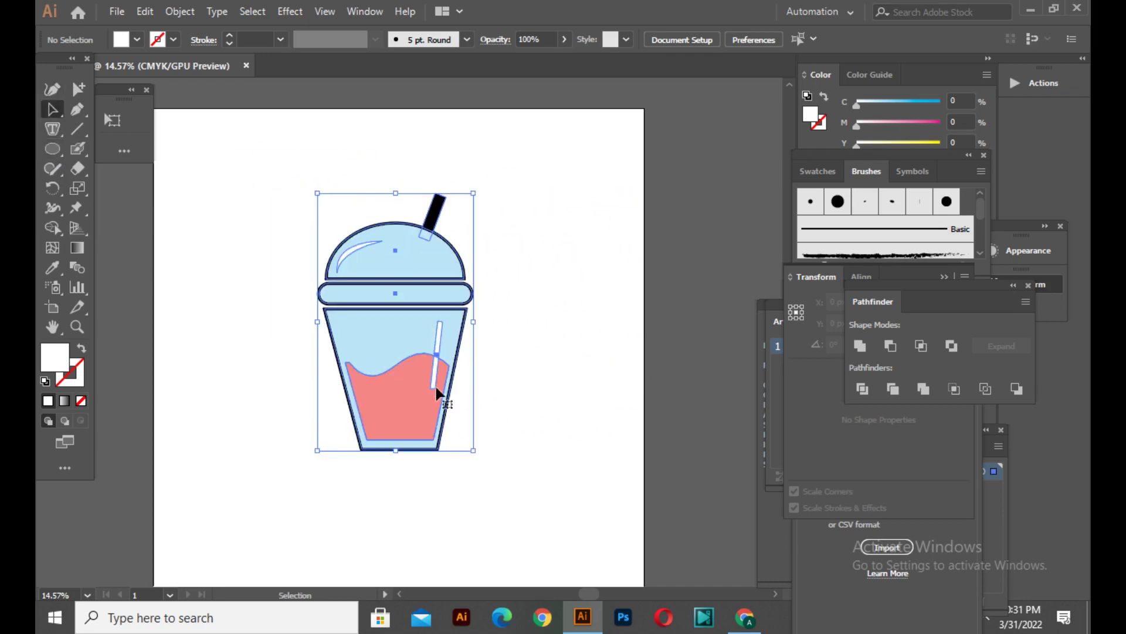